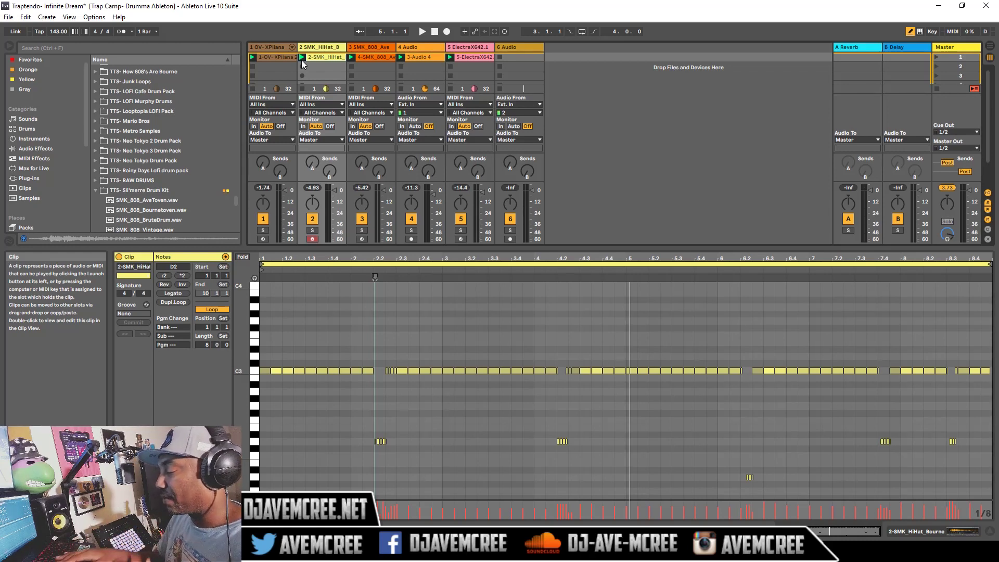
- Audition the old pattern, then replace track 2's Simpler sample with SMK_HiHat_Bourne.wav
key(space)
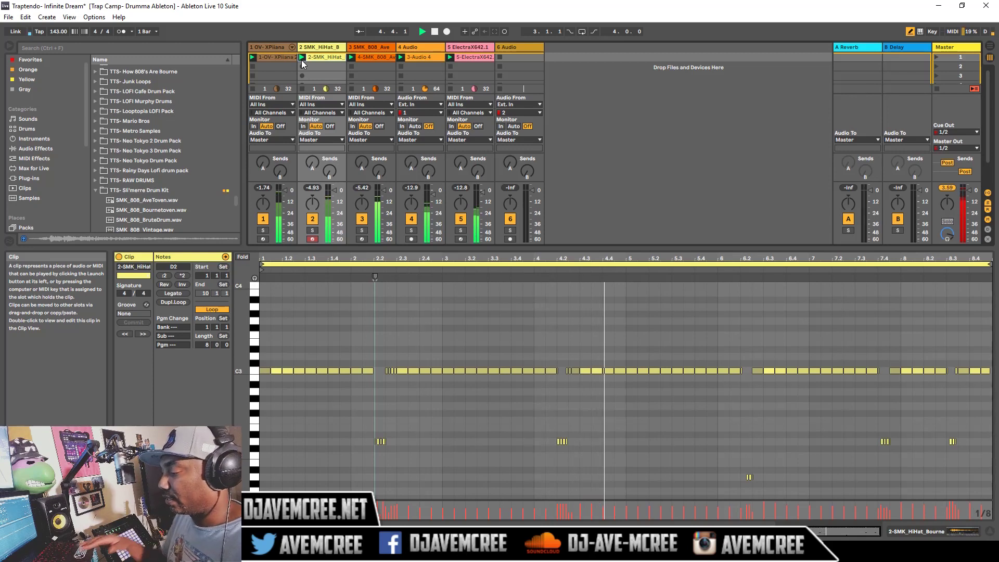
key(space)
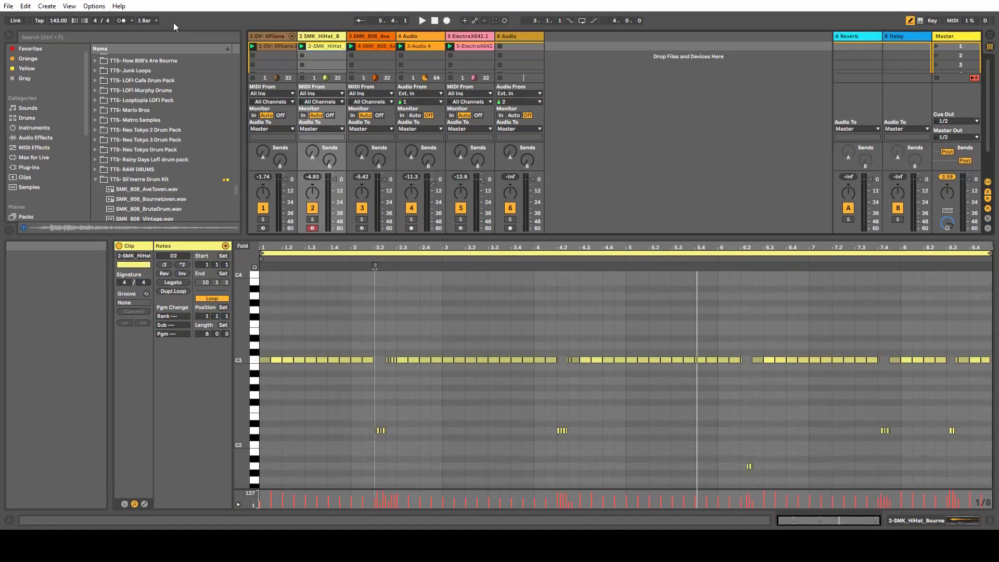
double_click(309, 35)
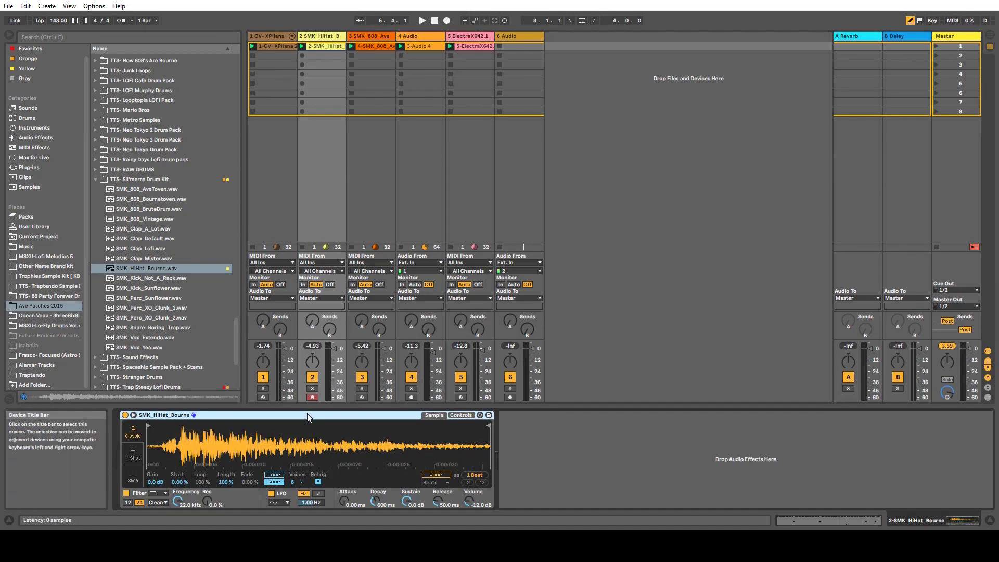
key(Delete)
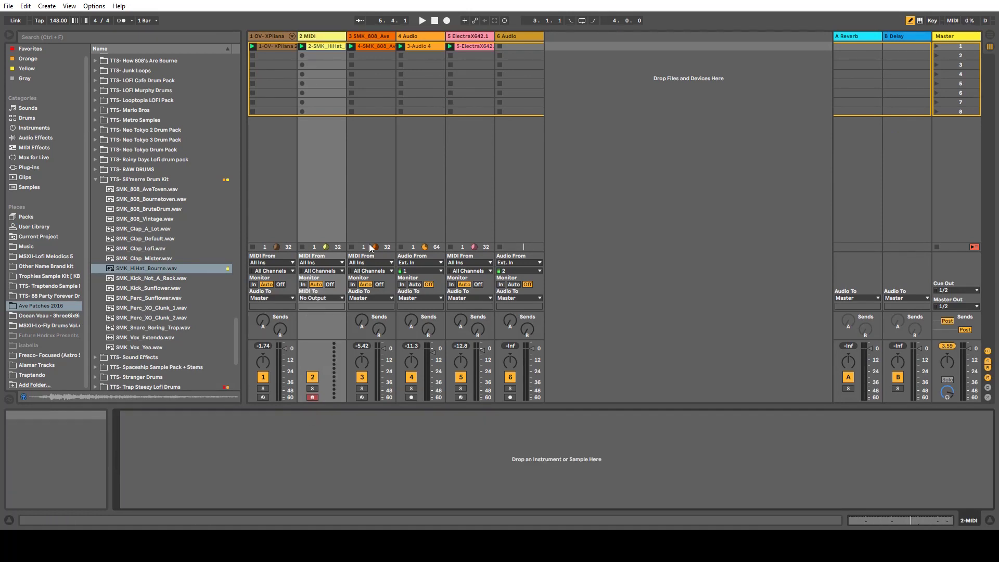
click(155, 257)
key(Down)
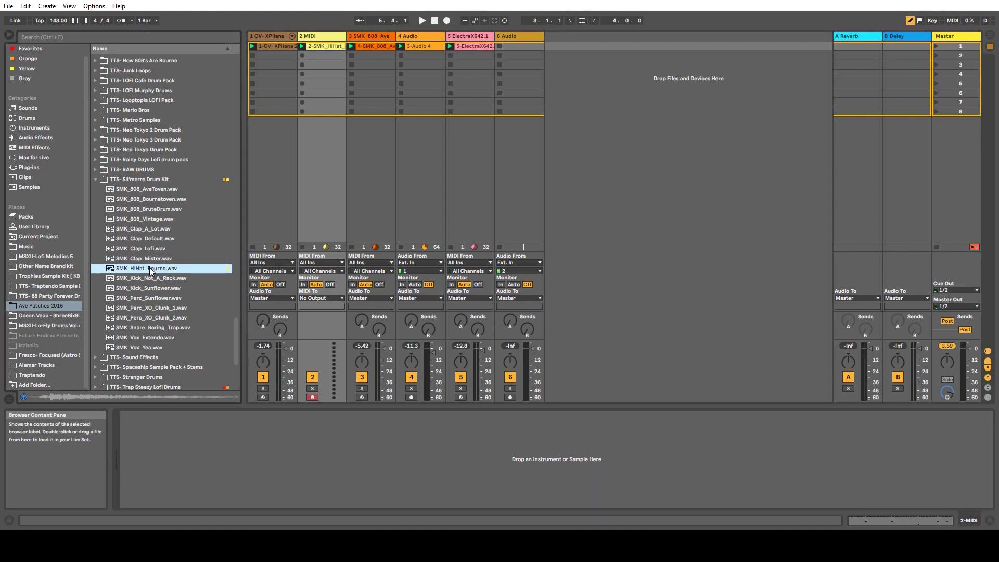
double_click(150, 270)
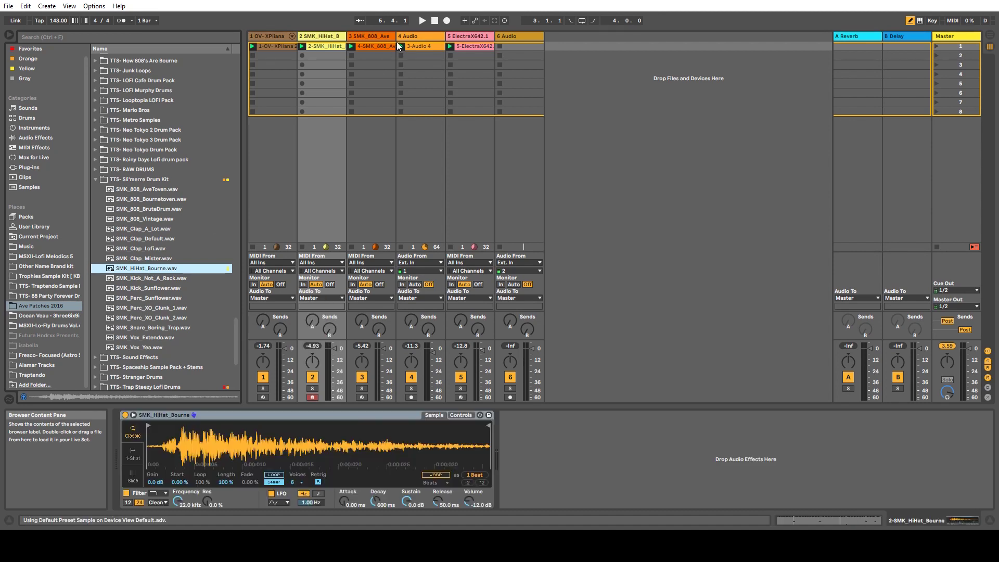
- Delete the old hi-hat clip from track 2's first slot
click(329, 46)
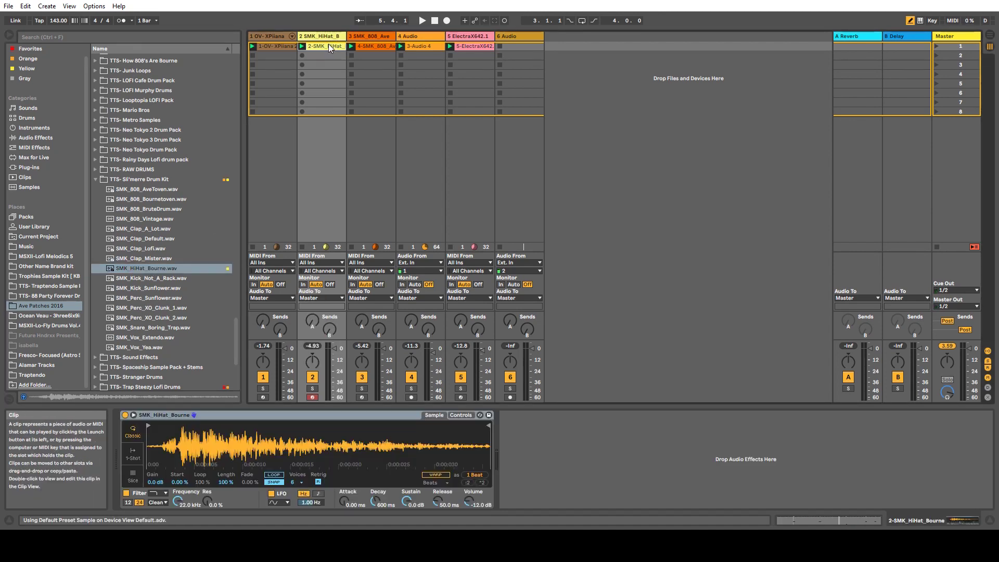
key(Delete)
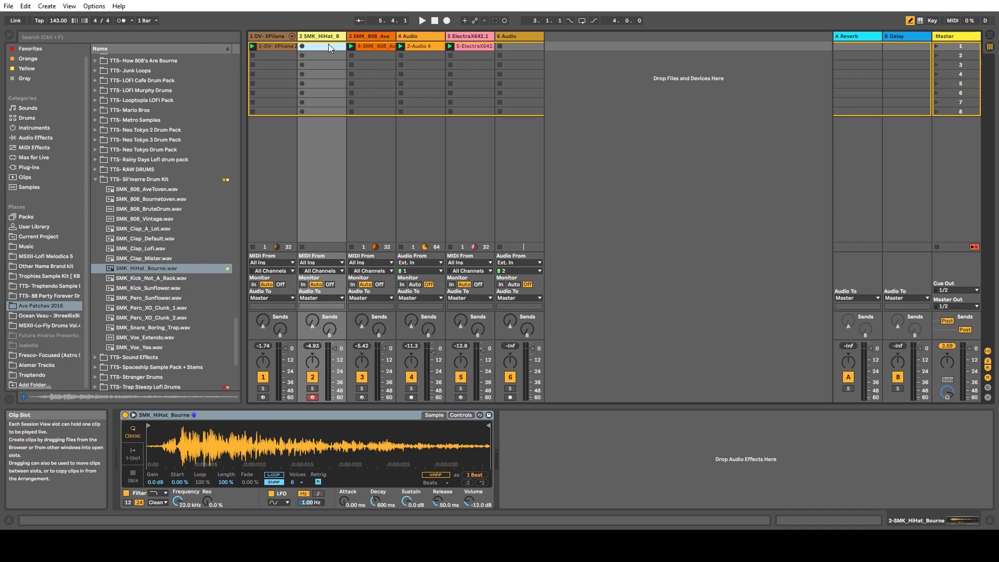
right_click(329, 46)
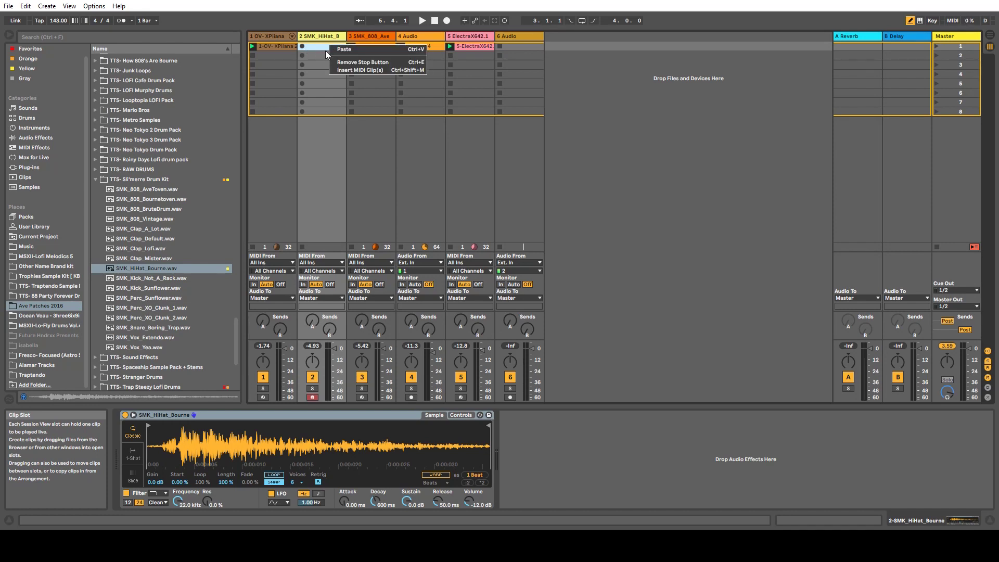
- Insert an empty MIDI clip into track 2's first slot and start playback
click(369, 70)
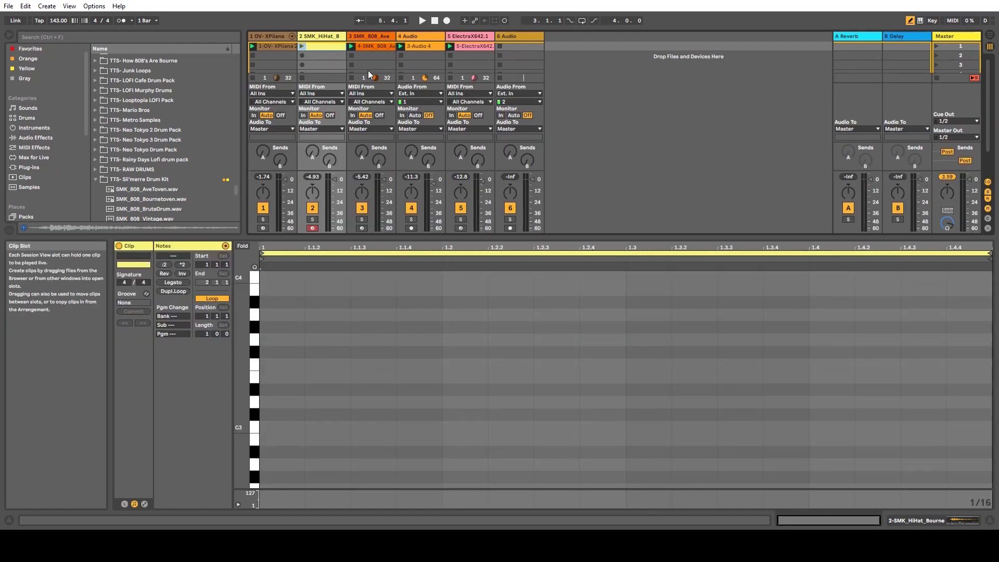
key(space)
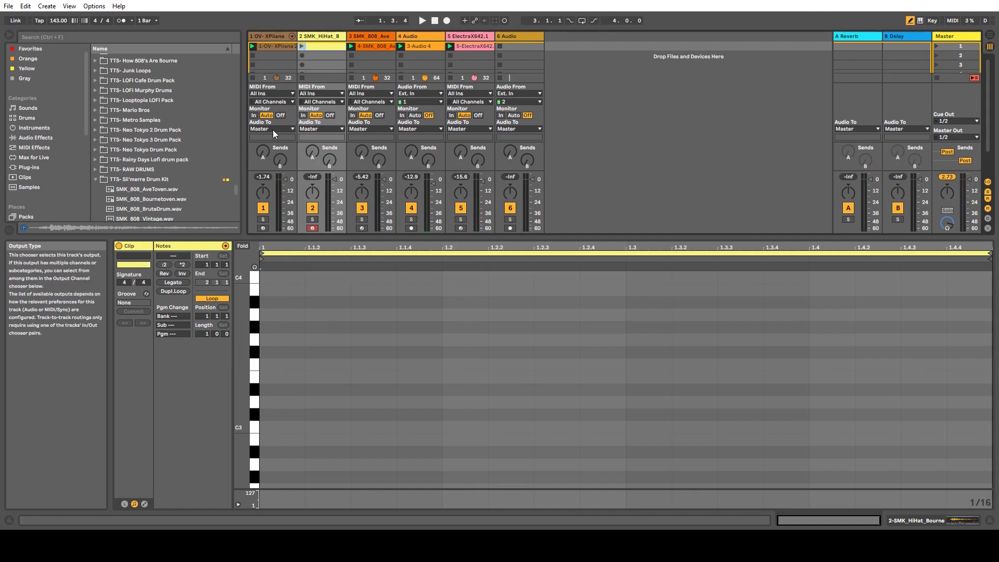
key(b)
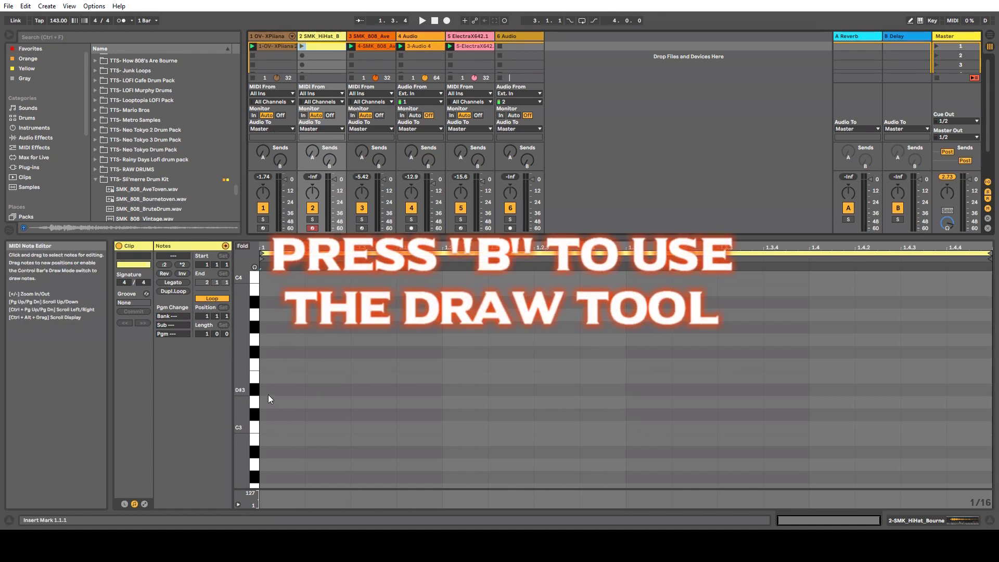
- With Draw Mode on, pencil a row of sixteenth-note D#3 hi-hats across bar 1
key(b)
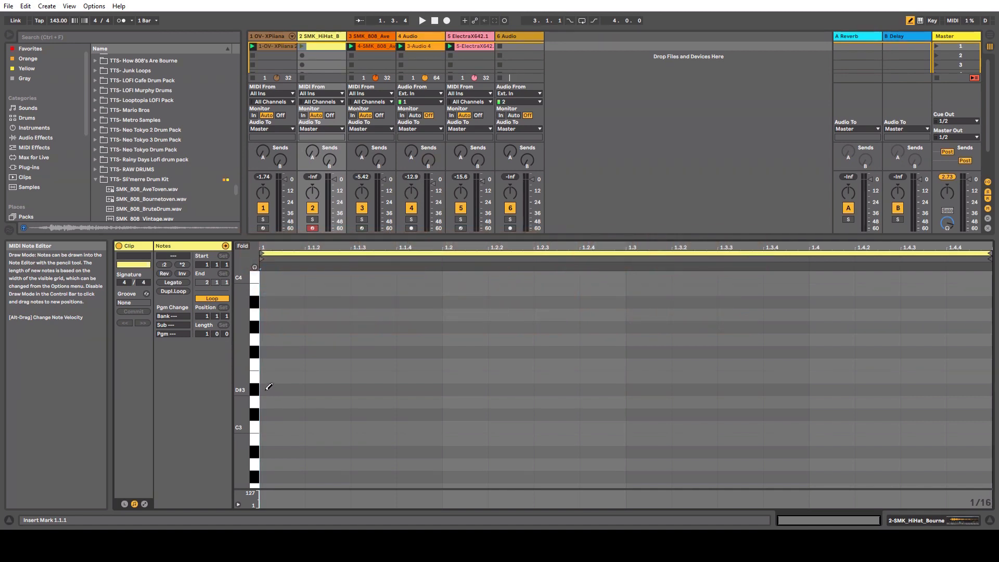
click(271, 390)
drag(285, 387, 957, 384)
- Launch the new clip to hear it, and delete the opening D#3 note
key(space)
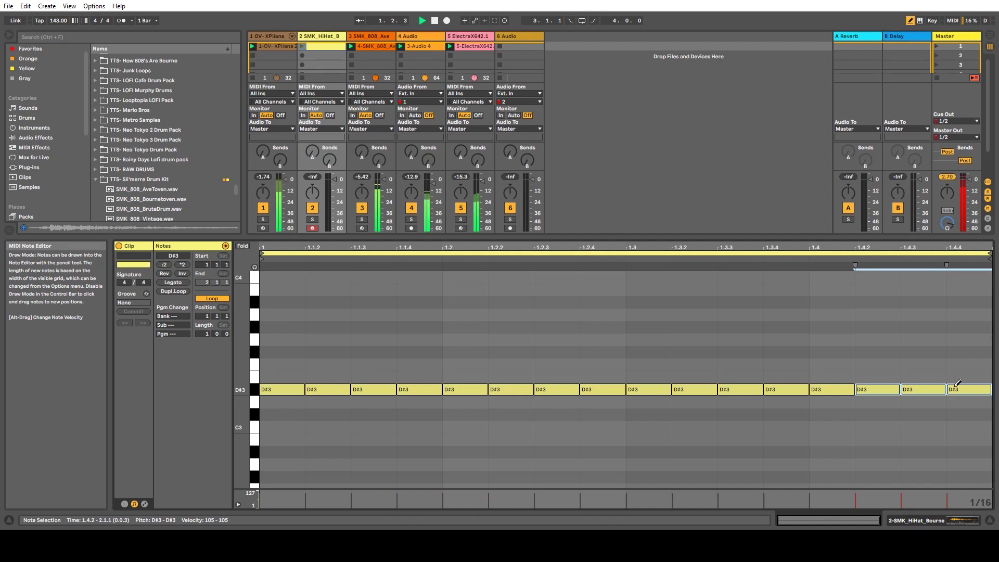
click(301, 46)
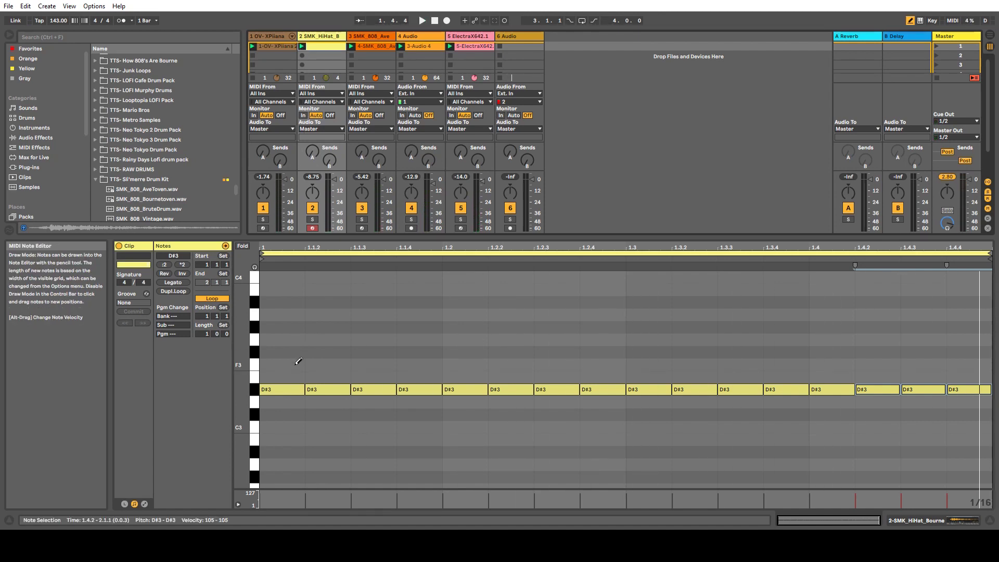
click(292, 390)
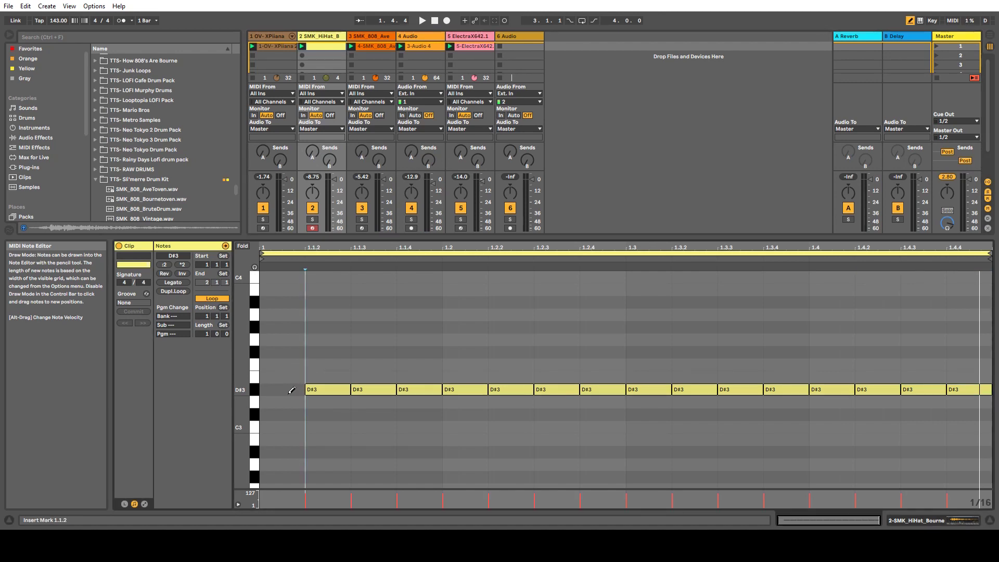
- On a 1/32 grid, draw two thirty-second D#3 notes at 1.1.1 and audition the roll
click(268, 387)
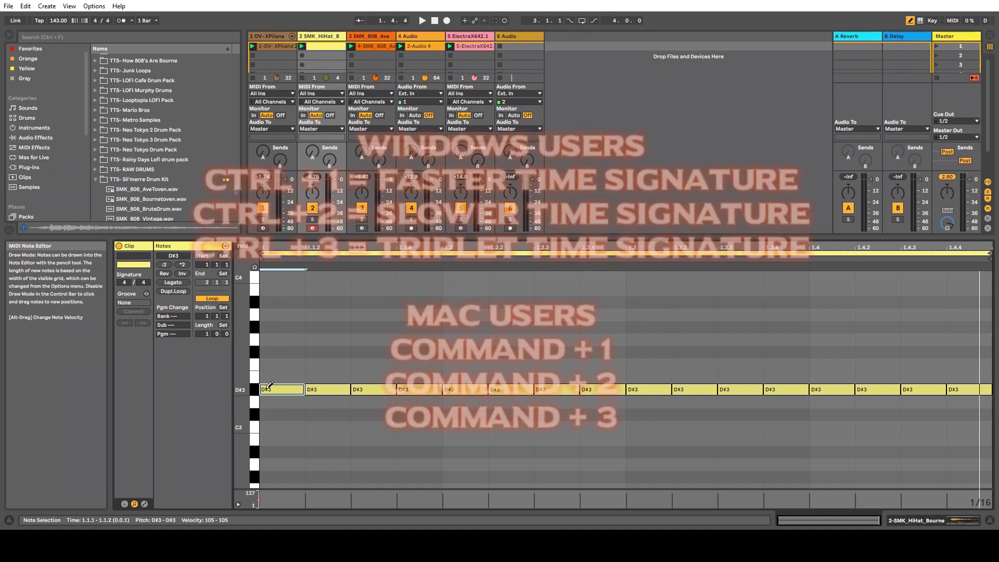
key(ctrl+1)
click(270, 388)
click(270, 388)
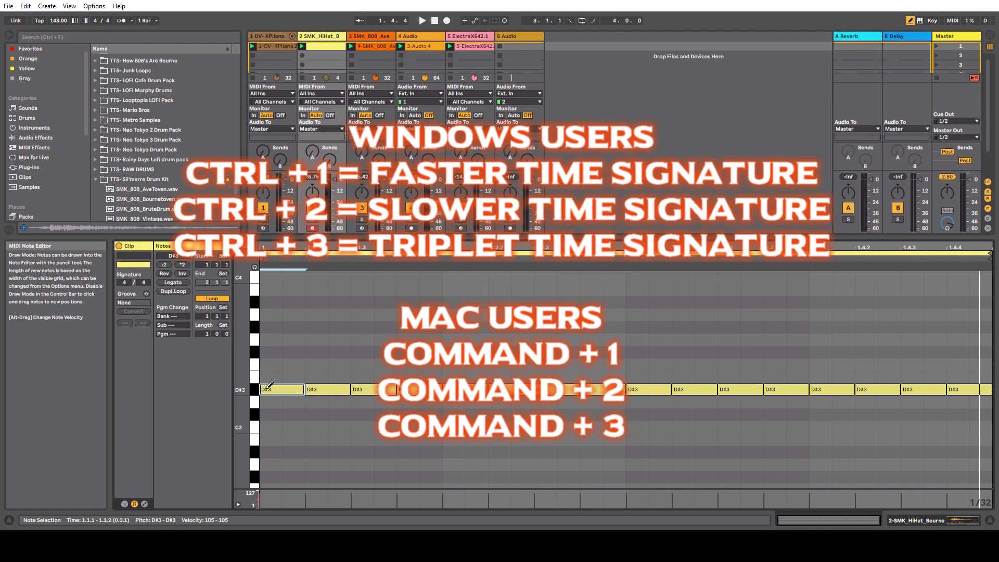
click(292, 389)
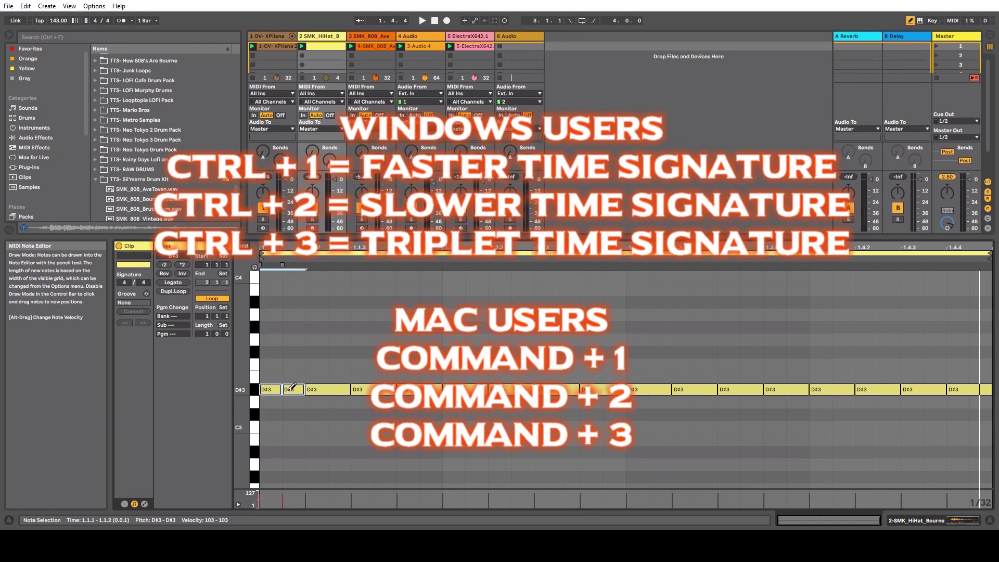
key(space)
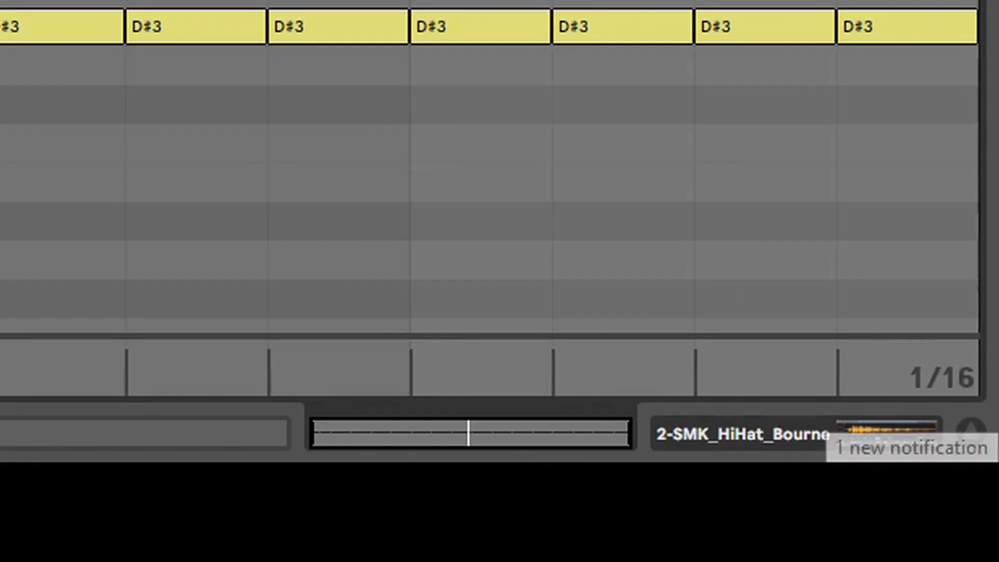
key(ctrl+2)
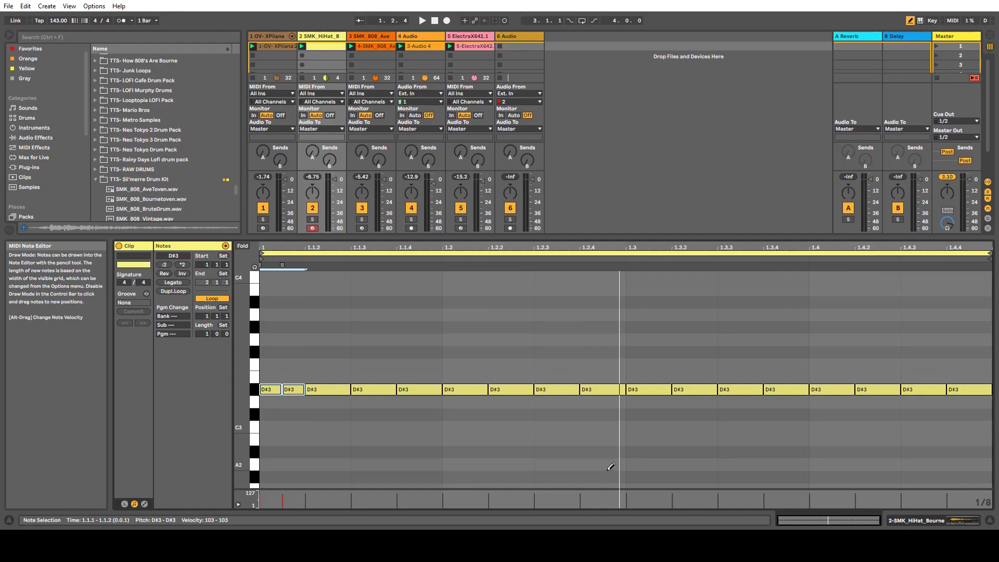
- Paint eighth-note D#3 hi-hats across bar 1 on the 1/8 grid and play them back
key(ctrl+e)
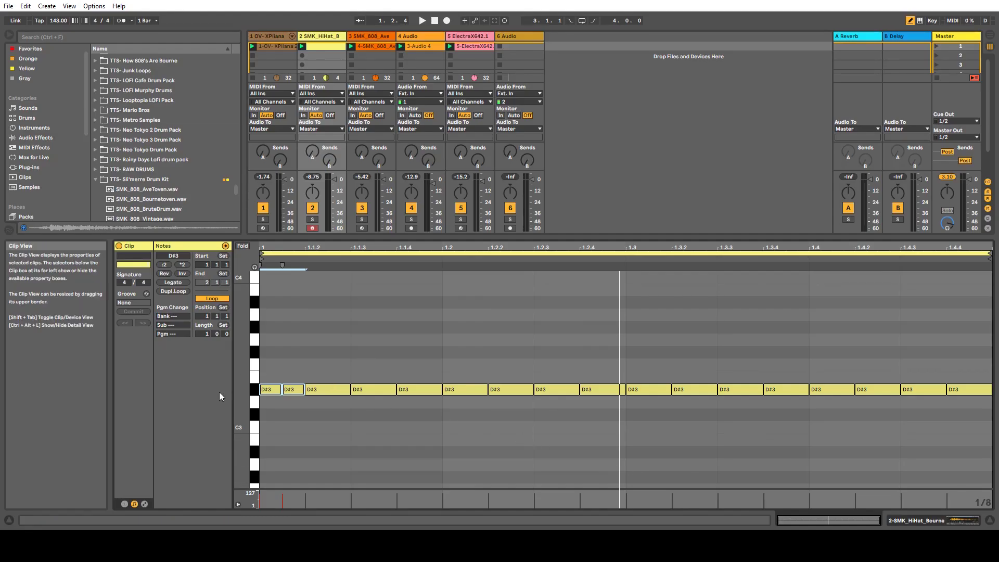
click(272, 389)
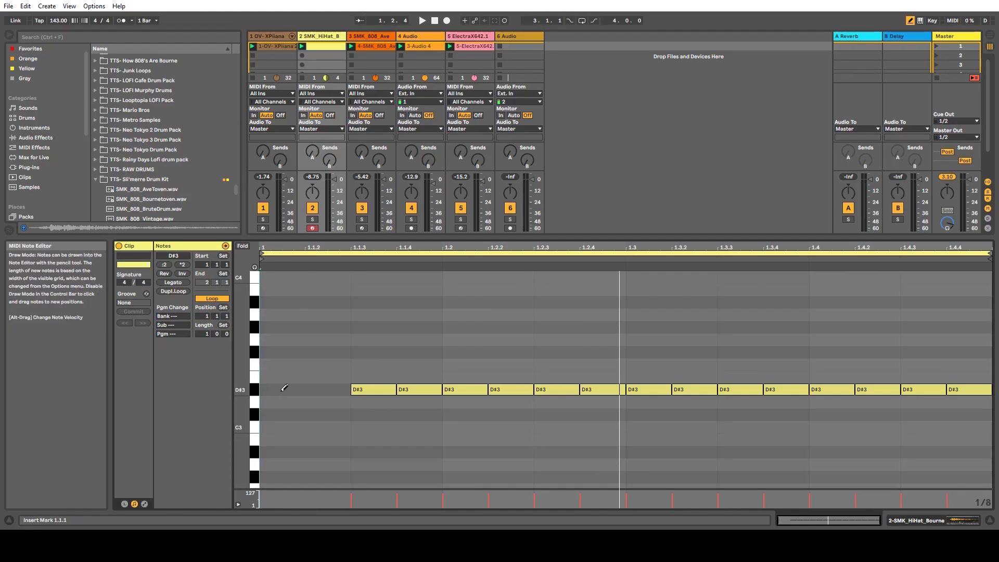
drag(281, 389, 924, 380)
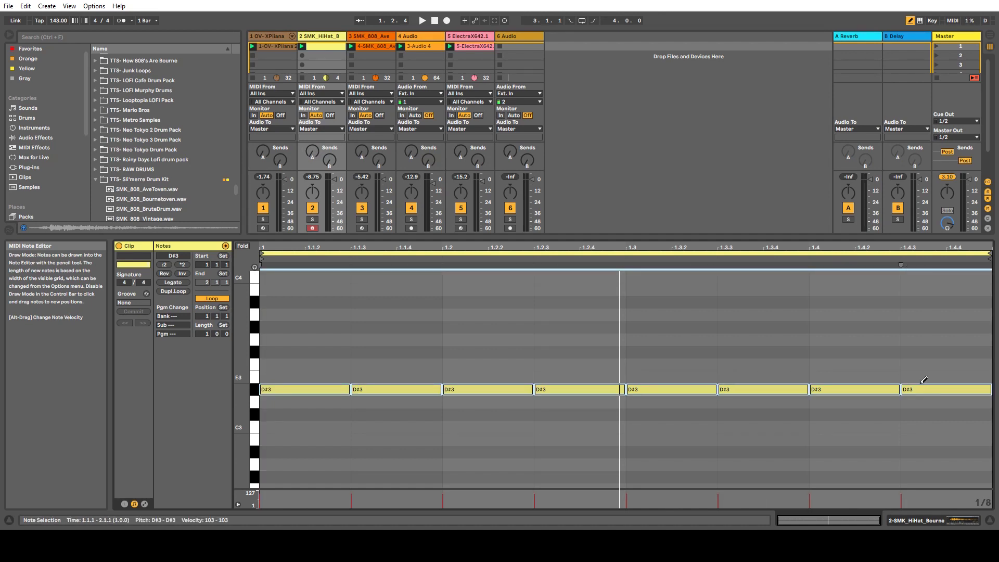
key(space)
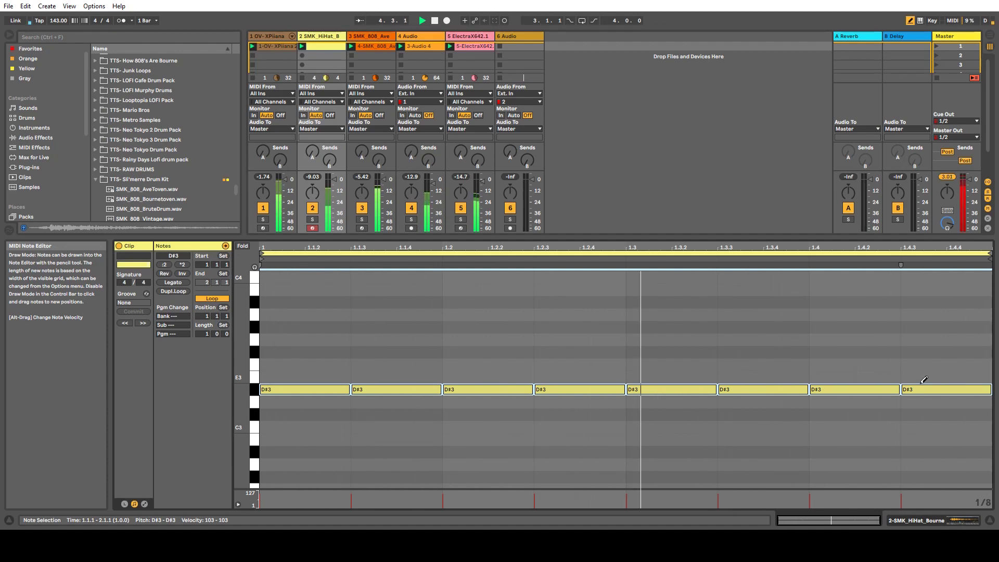
key(space)
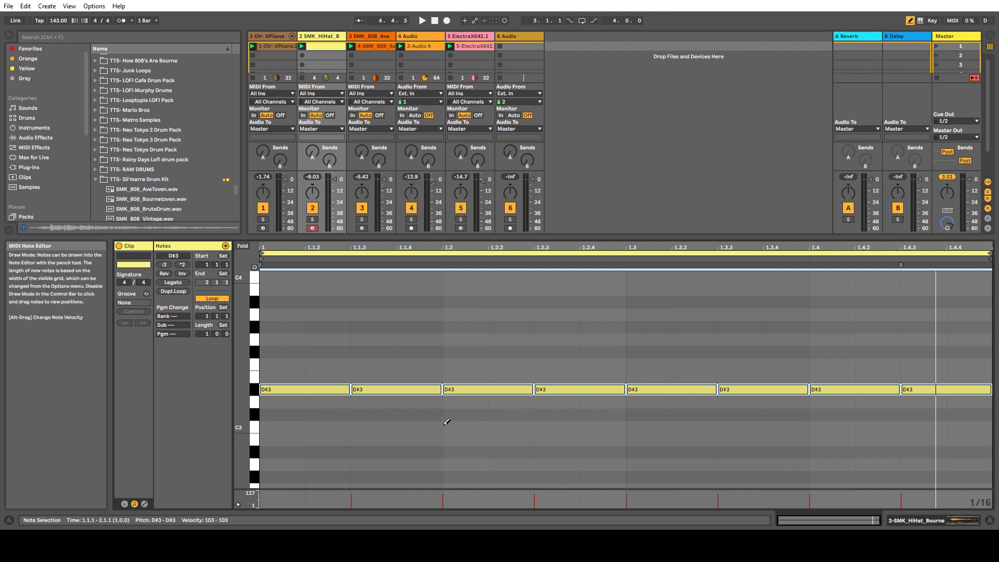
click(361, 384)
- Draw two sixteenth-note D#3 hits at 1.1.3 and play the clip to hear the roll
drag(360, 386, 408, 383)
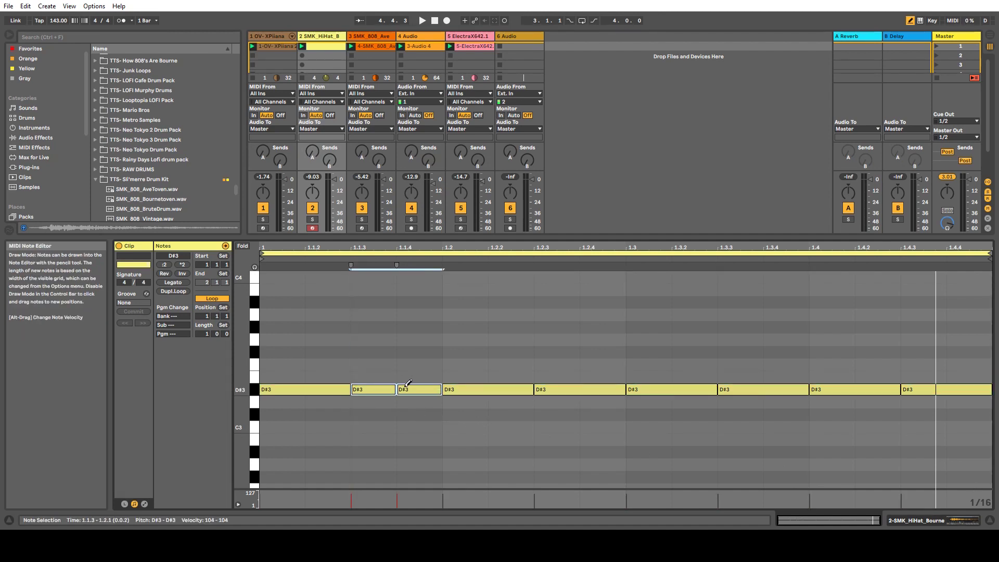
key(space)
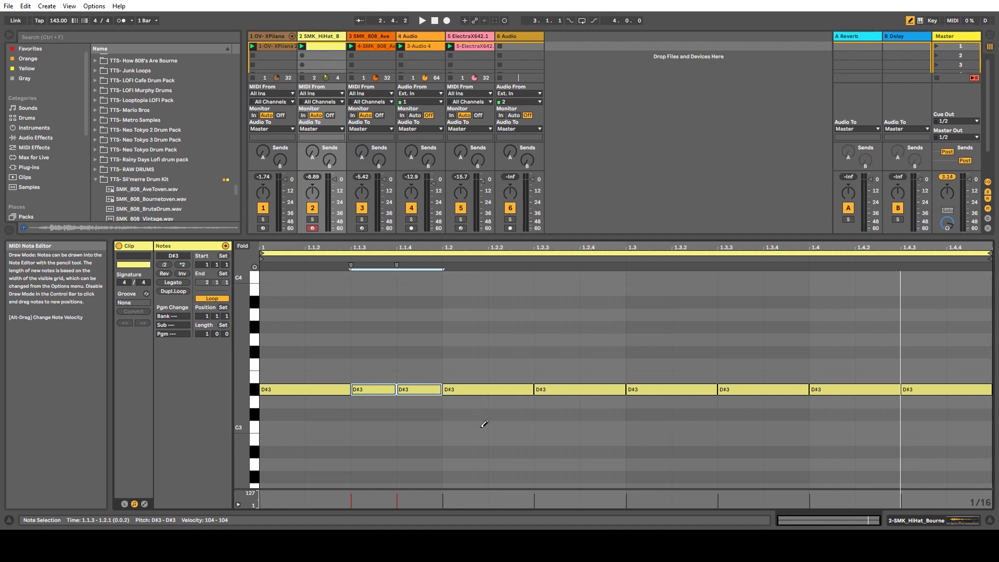
key(ctrl+1)
- Replace the D#3 at 1.1.4 with a falling 1/32 D3-to-C3 roll and audition it
drag(403, 402, 437, 402)
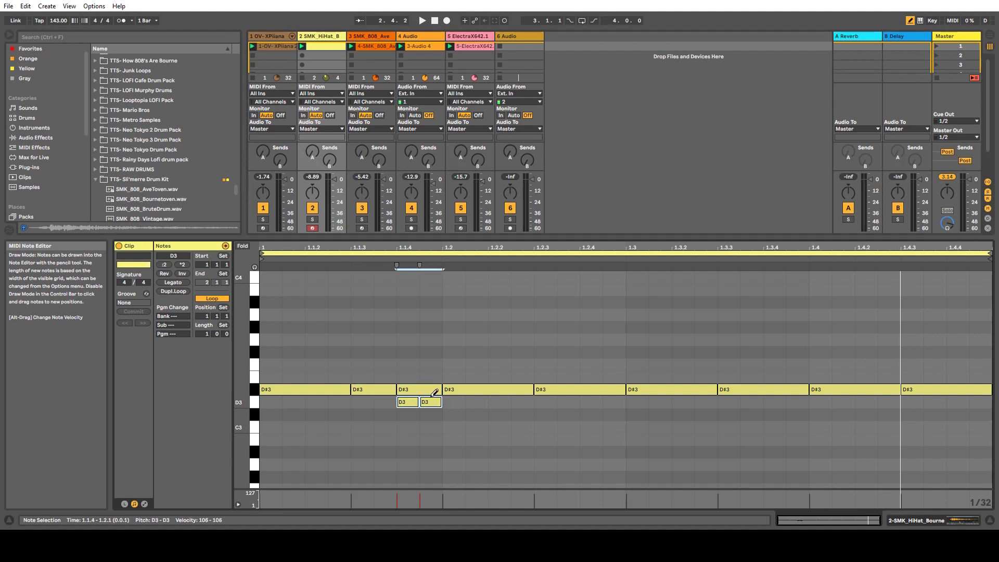
click(406, 386)
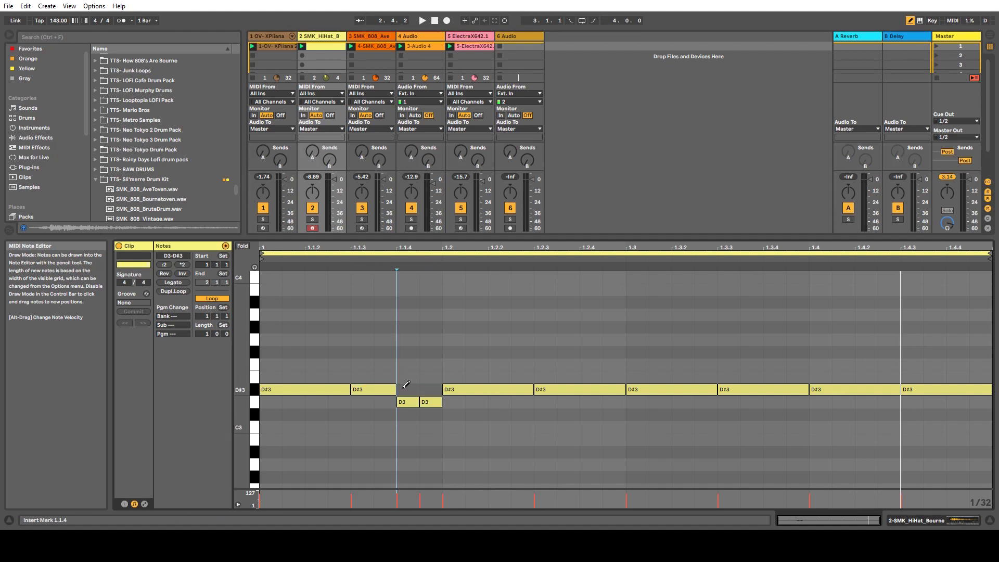
click(428, 424)
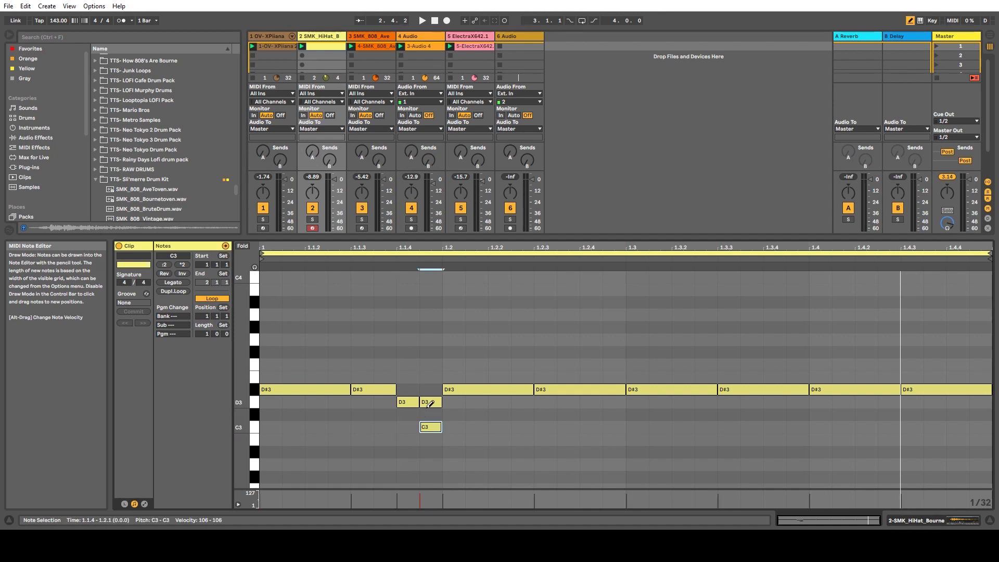
click(429, 401)
key(space)
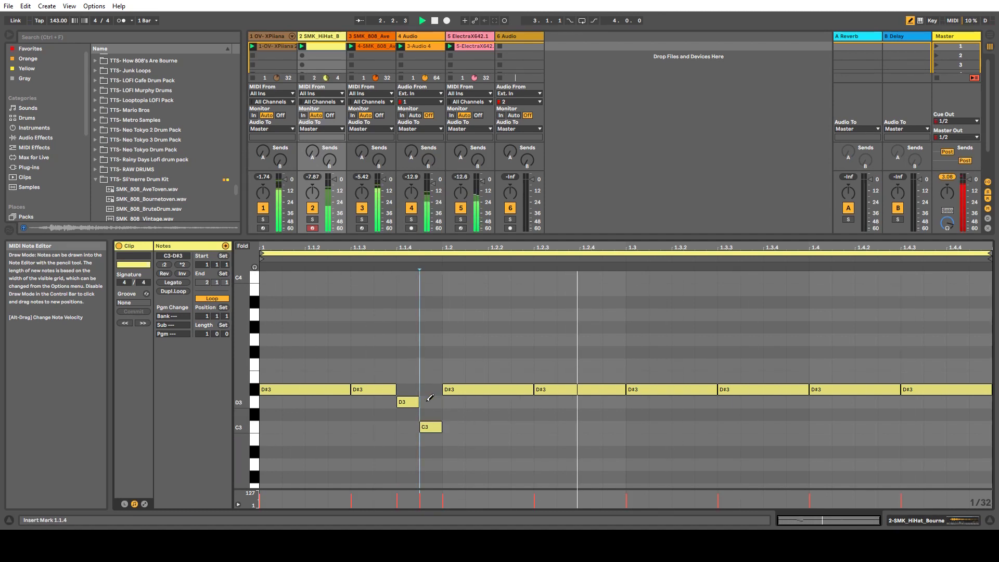
key(space)
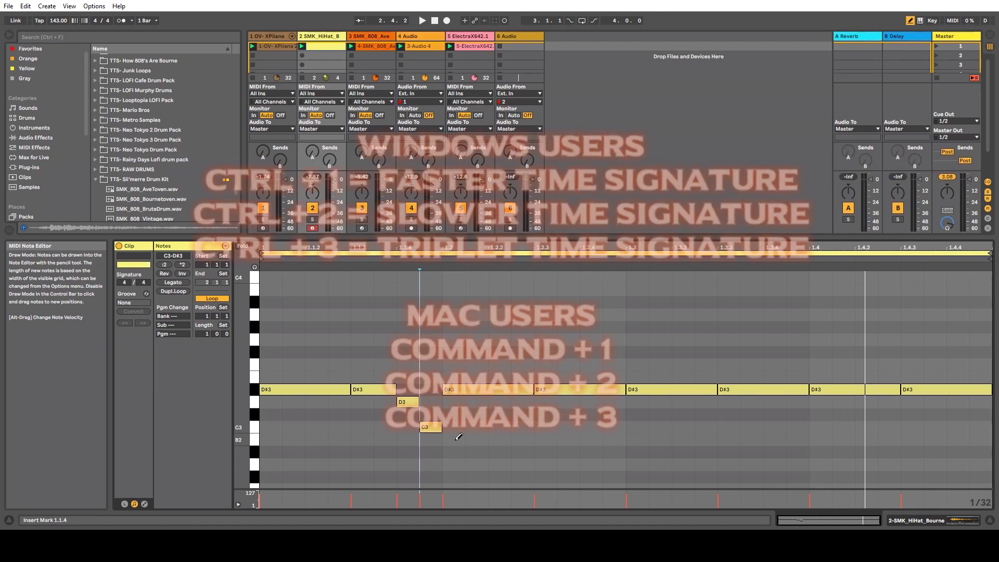
- On a triplet grid, swap the 1.2.3 note for three 1/16T D#3 hits and play them
key(ctrl+3)
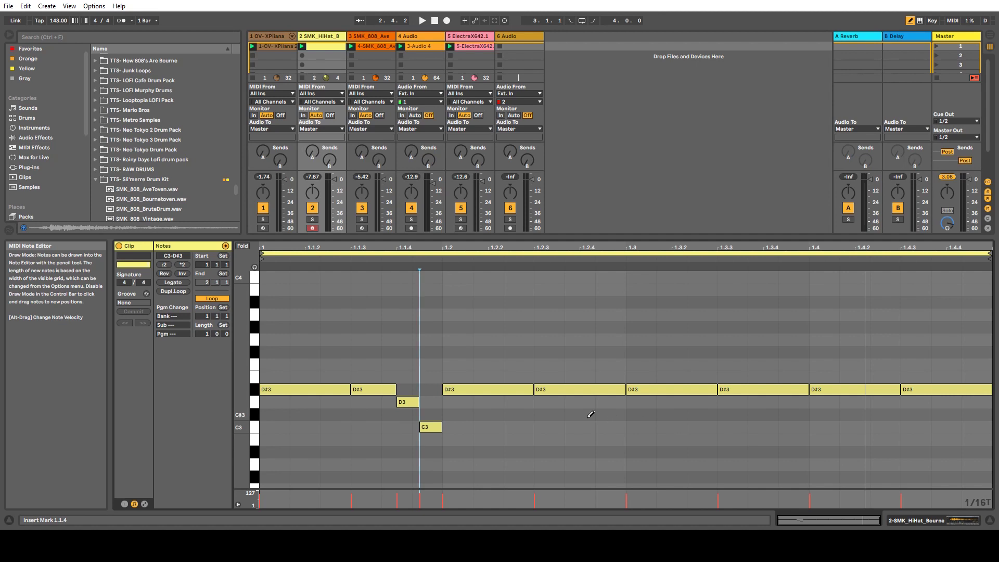
click(540, 390)
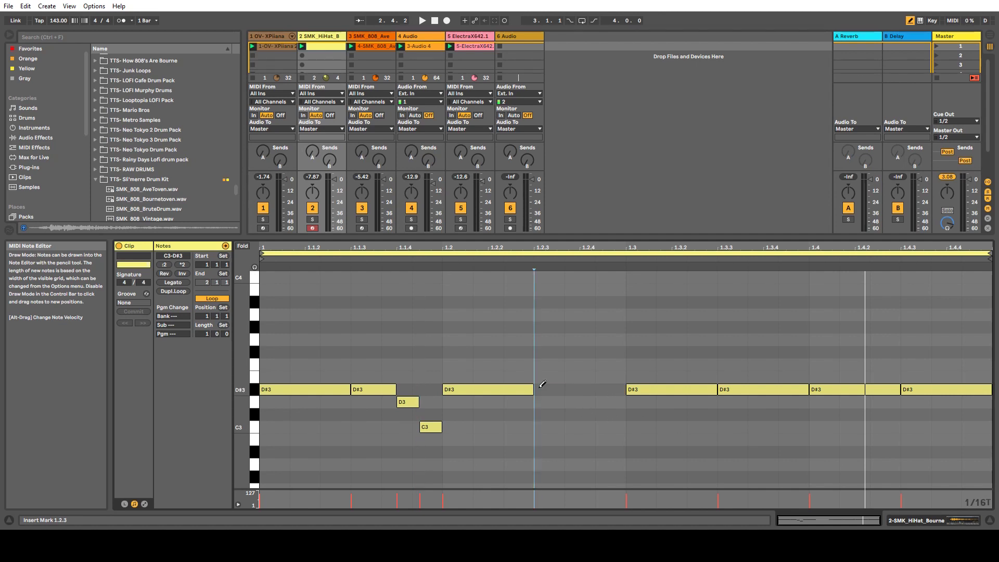
drag(540, 389, 600, 389)
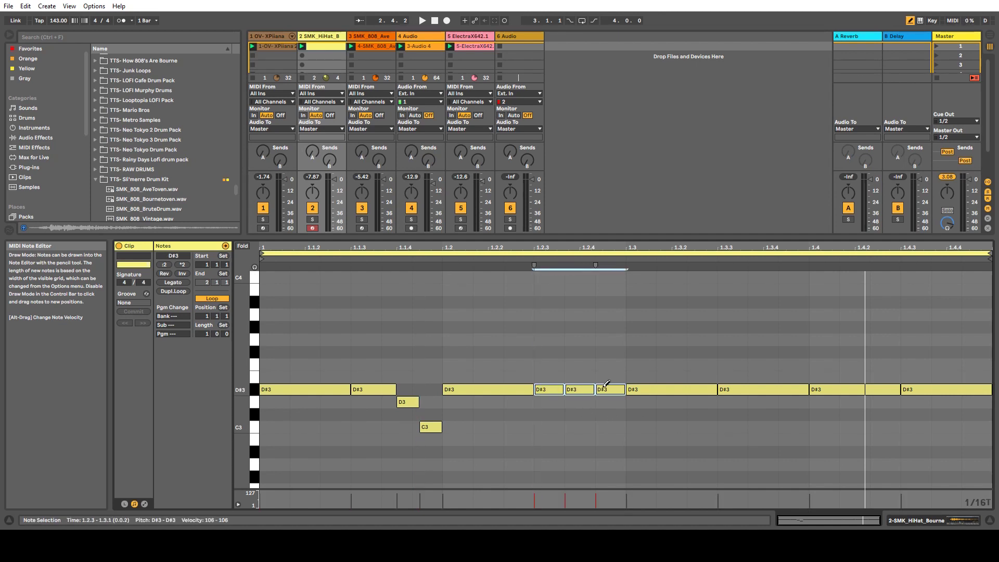
key(space)
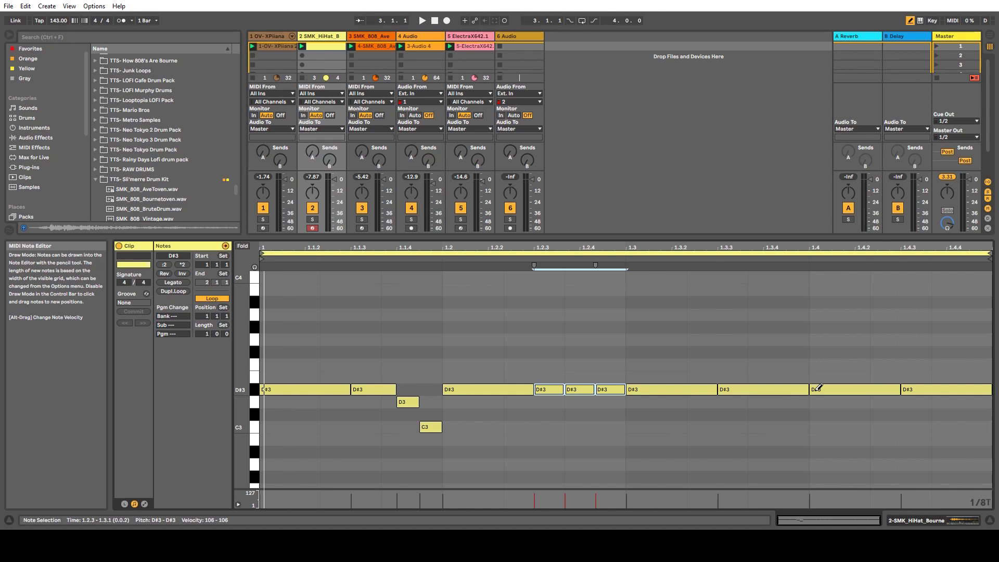
click(818, 387)
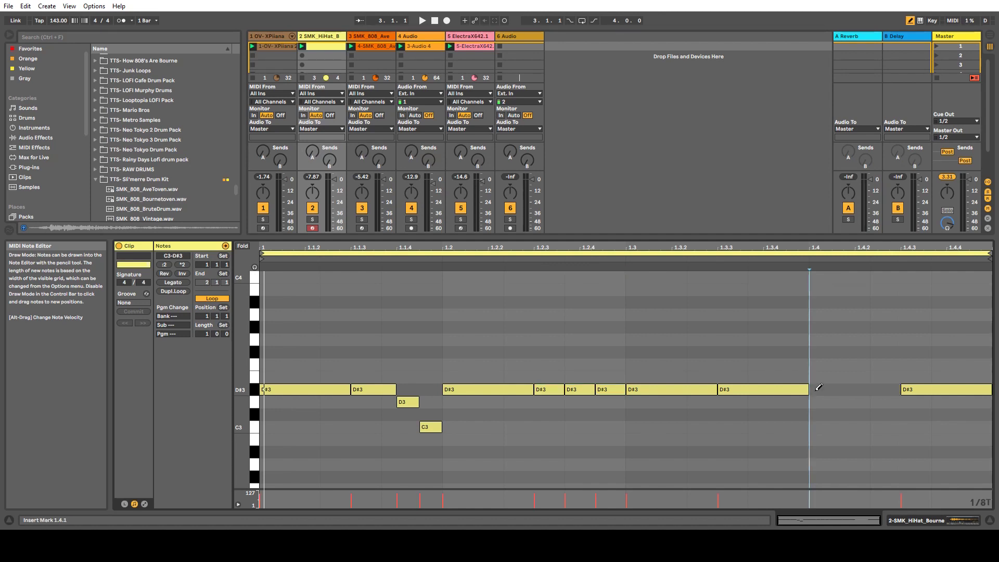
- Draw three 1/8-triplet D#3 hits from 1.4 to the bar's end and audition them
drag(814, 390, 948, 380)
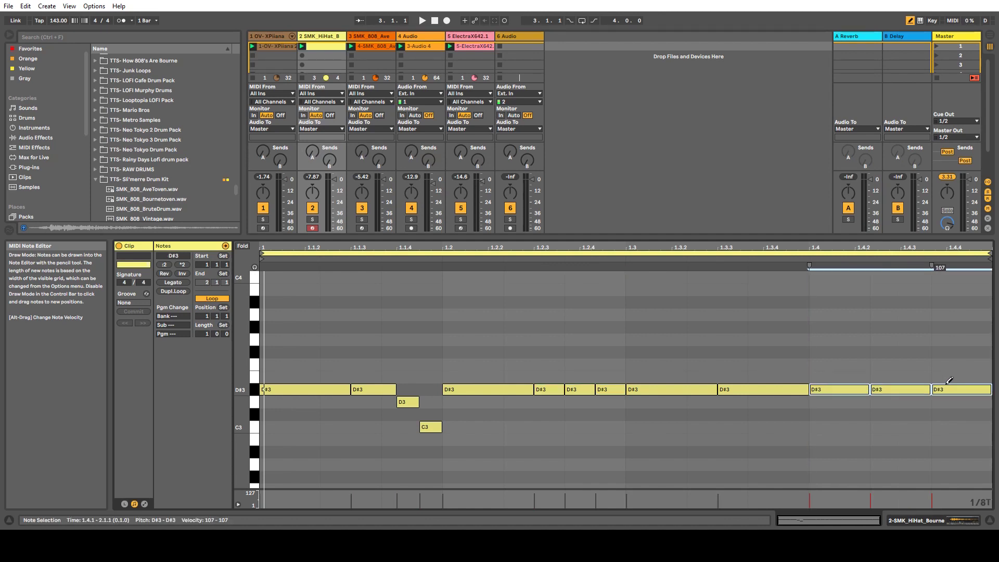
key(space)
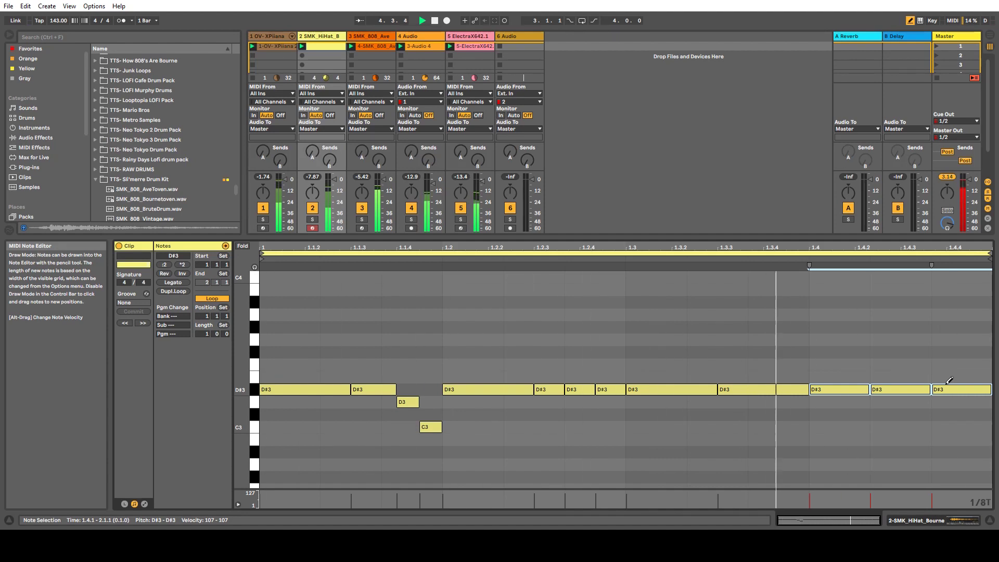
key(space)
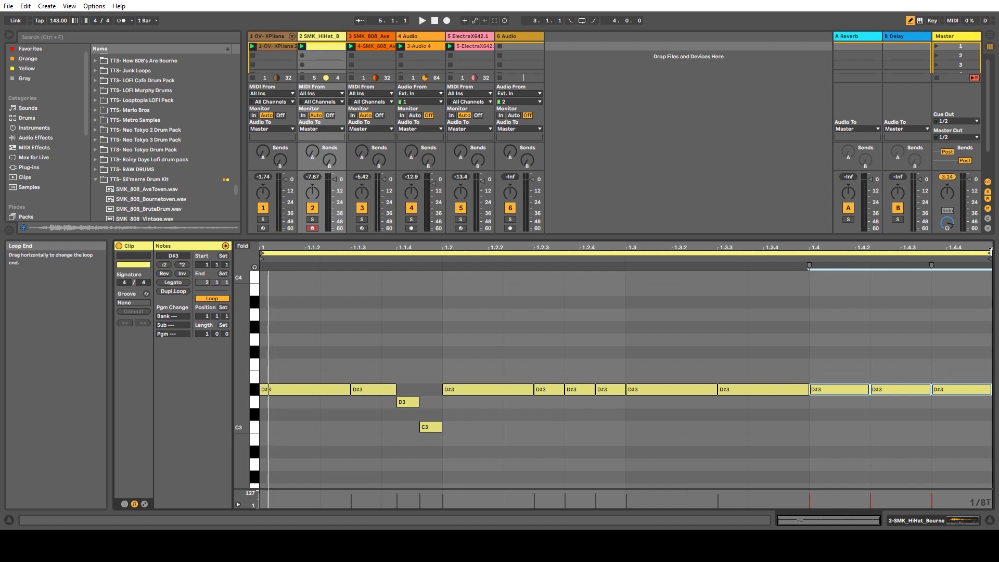
- Move the loop end to 3.1.1 for a two-bar clip and zoom out to view it
drag(990, 251, 795, 252)
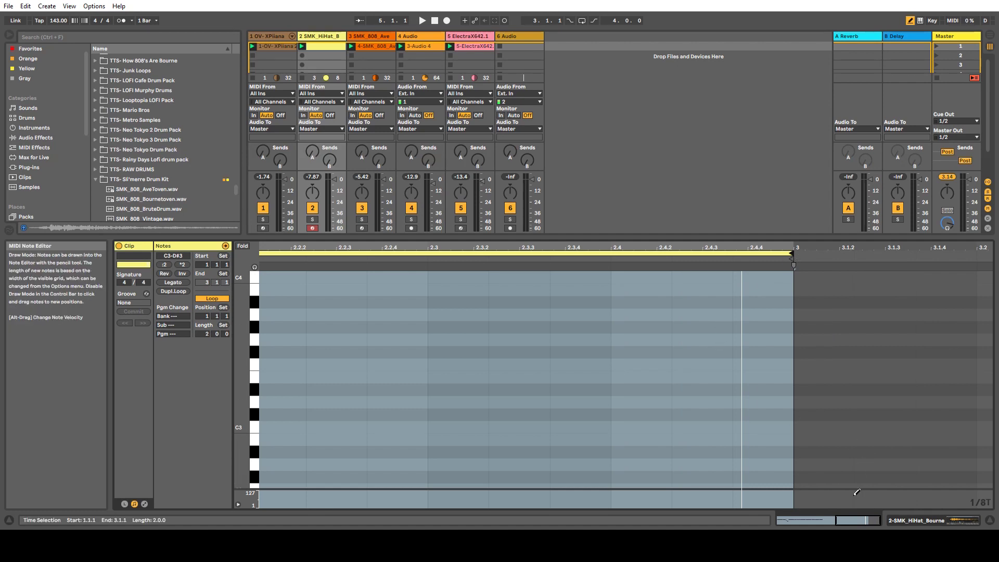
drag(836, 523, 739, 520)
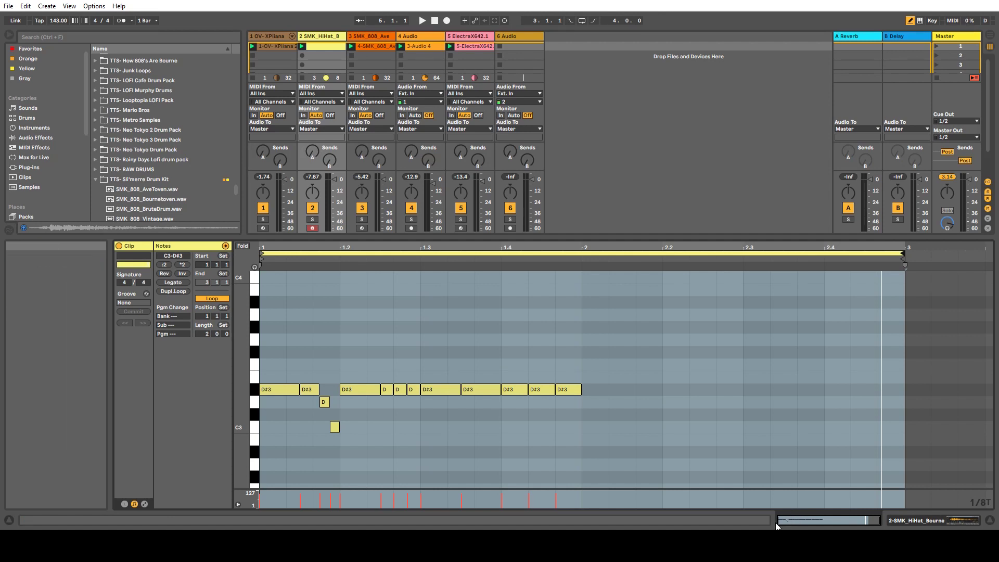
mouse_move(778, 522)
mouse_down()
mouse_move(825, 526)
mouse_move(779, 524)
mouse_up()
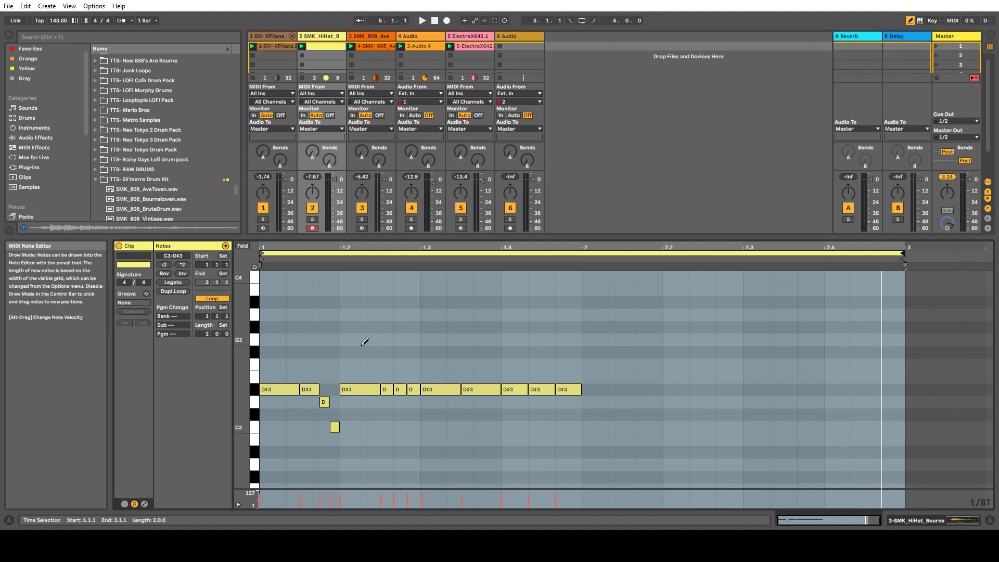
key(b)
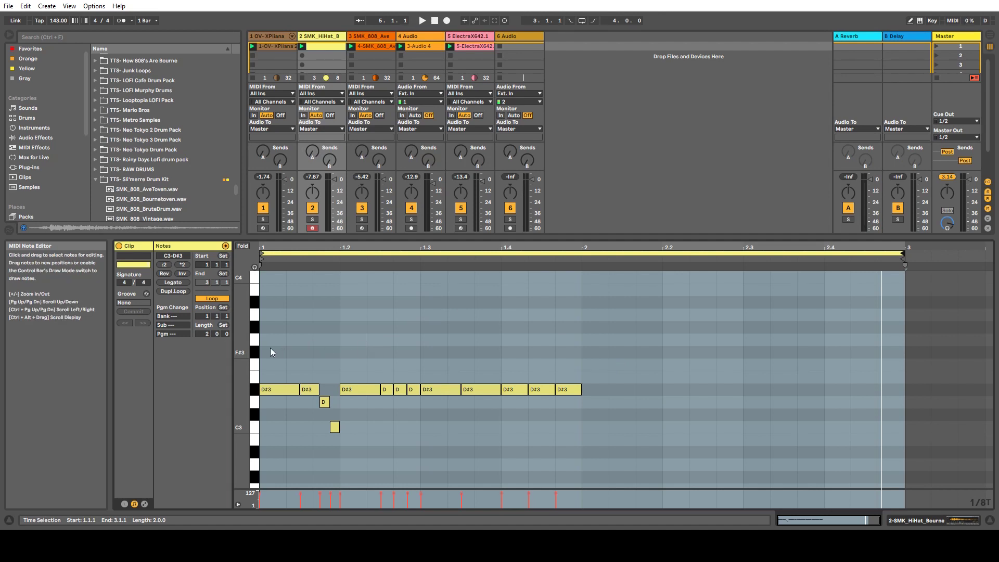
- Select bar 1's hi-hat notes, Ctrl-drag a copy into bar 2, and play it back
drag(268, 348, 588, 455)
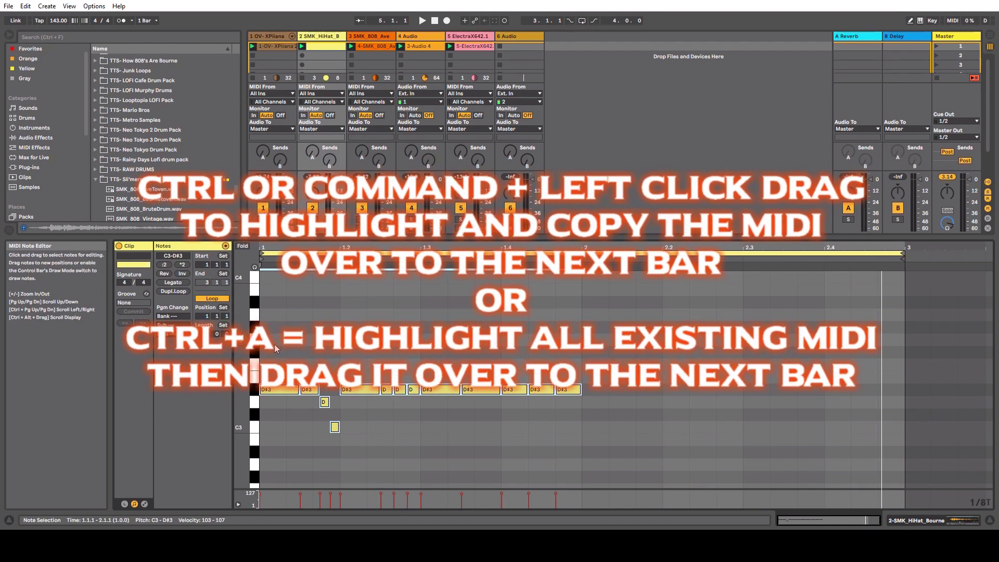
drag(275, 345, 579, 476)
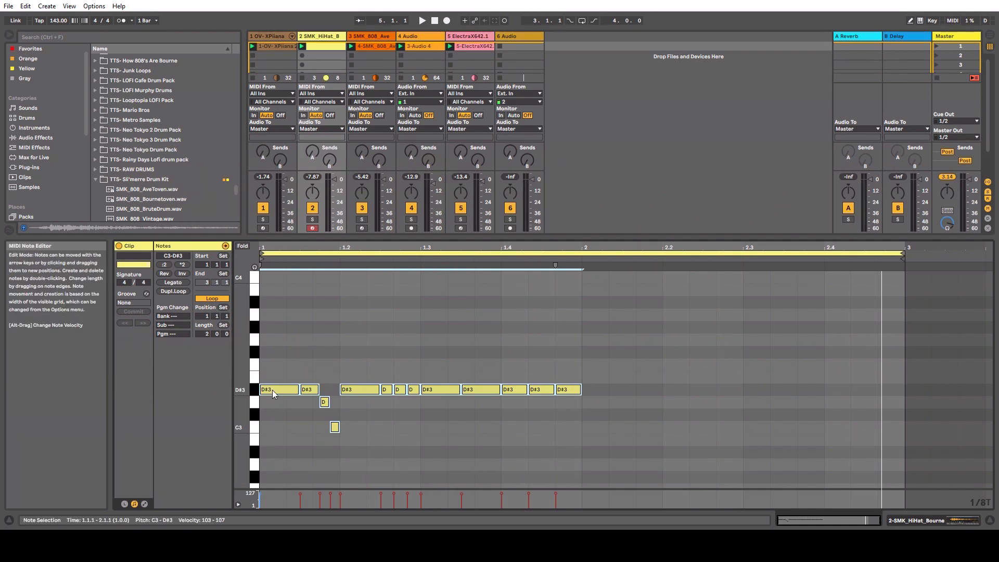
drag(272, 389, 603, 395)
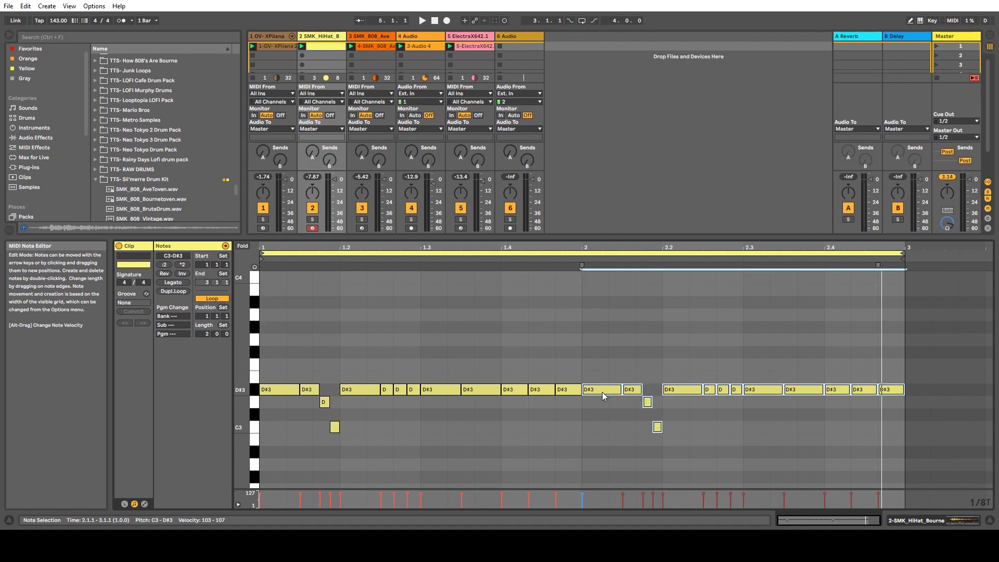
key(space)
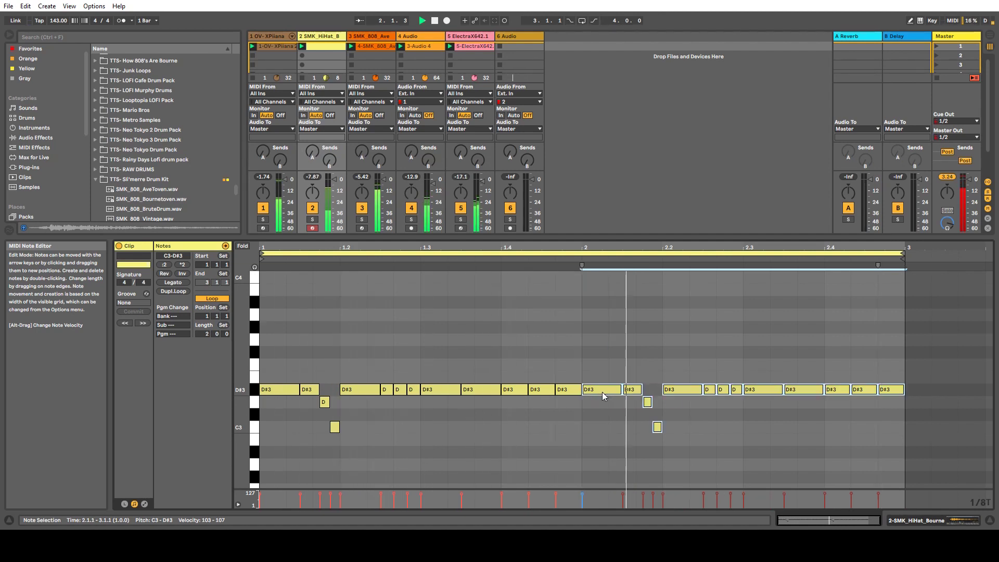
key(space)
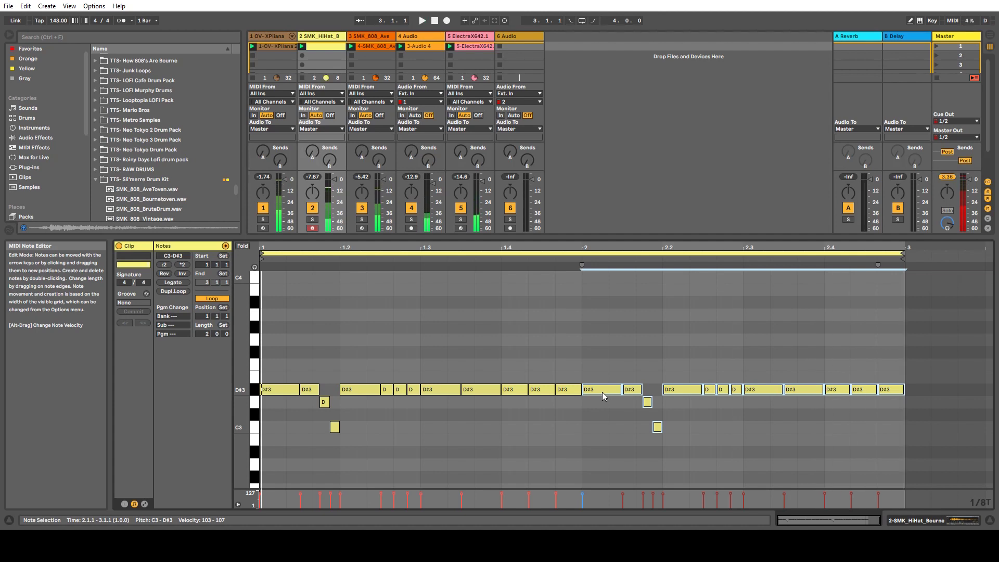
click(846, 394)
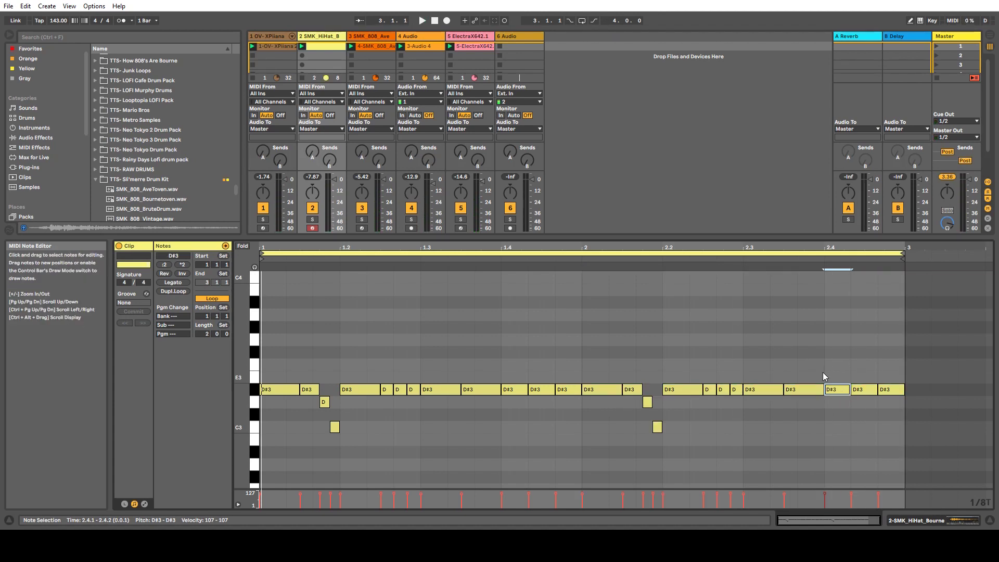
- Delete the three D#3 notes from 2.4.1 and set the note grid to 1/16
drag(833, 367, 896, 411)
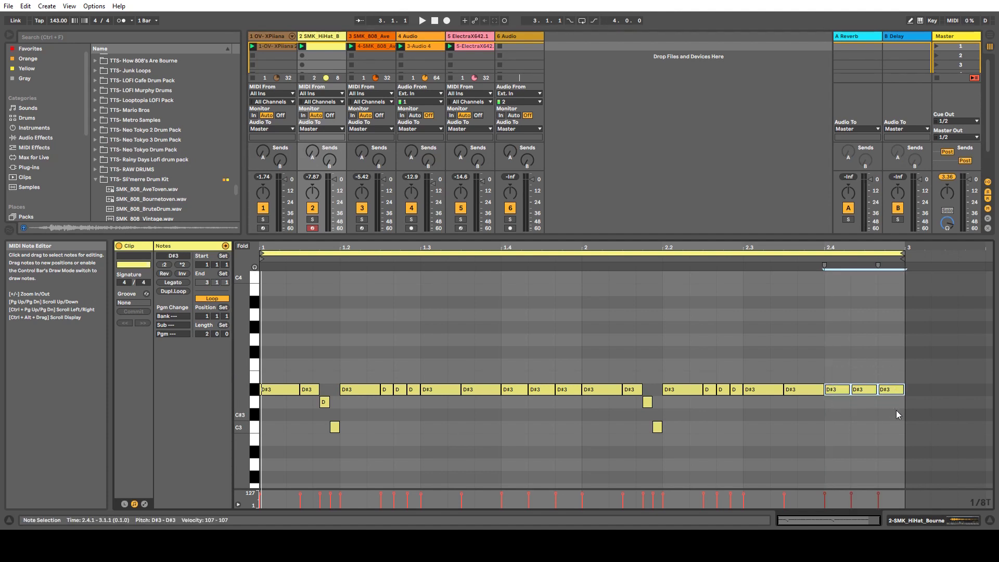
key(Delete)
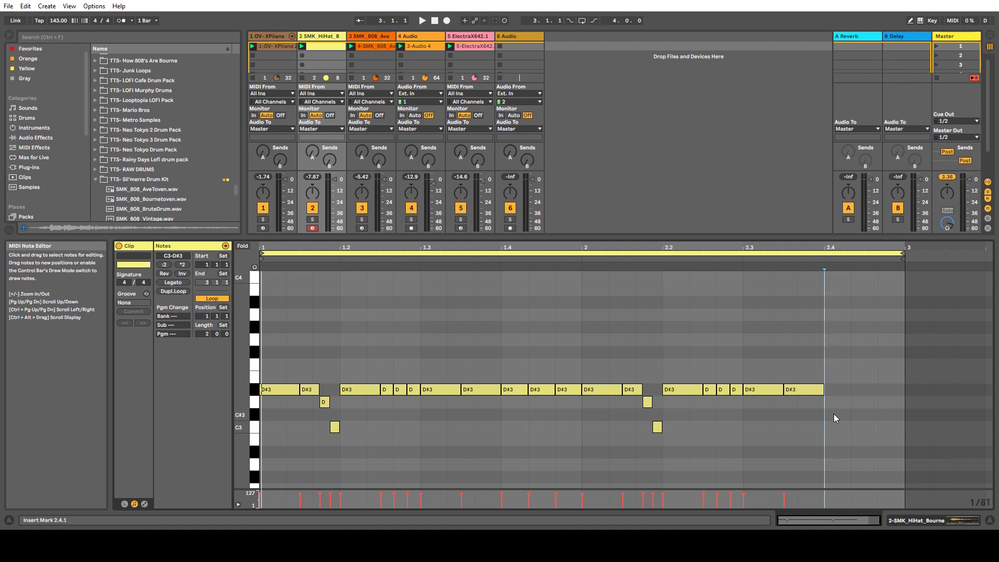
key(ctrl+3)
key(ctrl+1)
key(ctrl+1)
key(ctrl+2)
- Draw D3, C#3 and G#2 notes at beat 2.4 plus a rapid A2 run, then audition the clip
key(b)
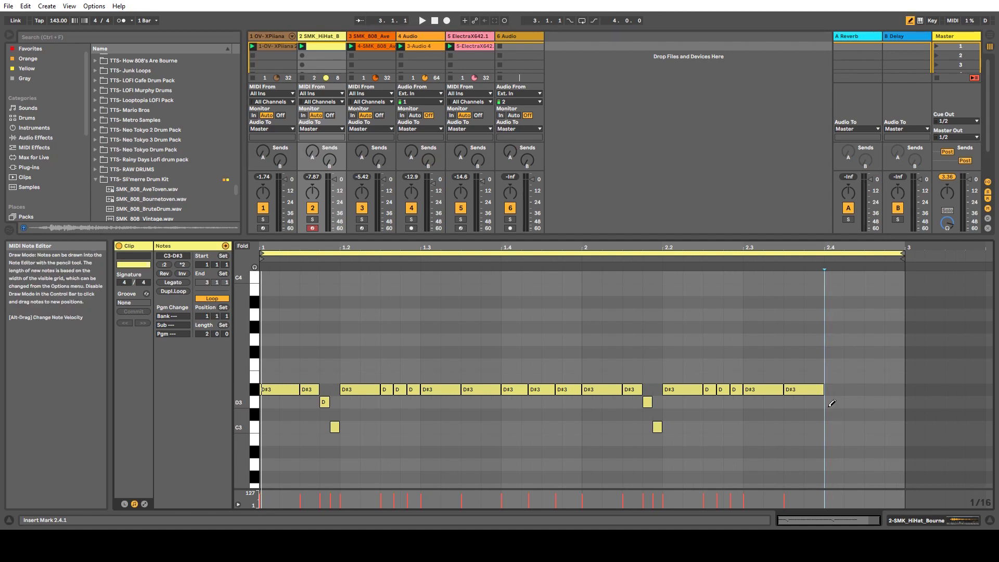
click(831, 402)
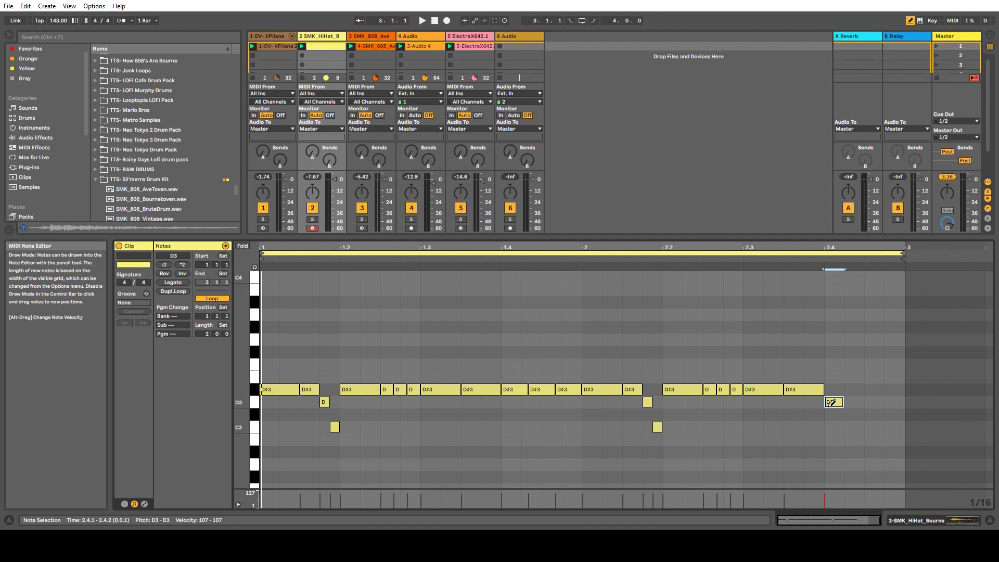
click(852, 414)
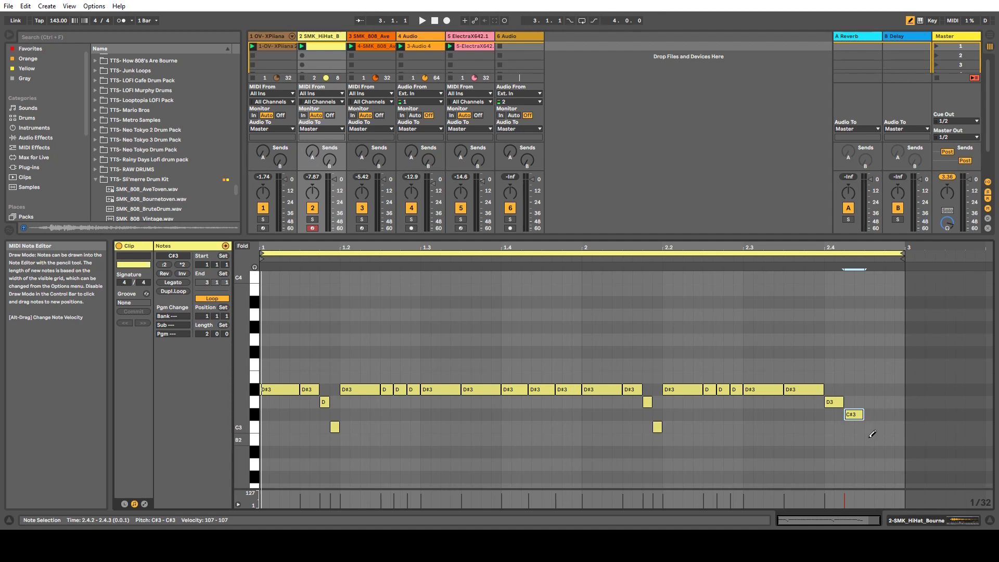
click(869, 476)
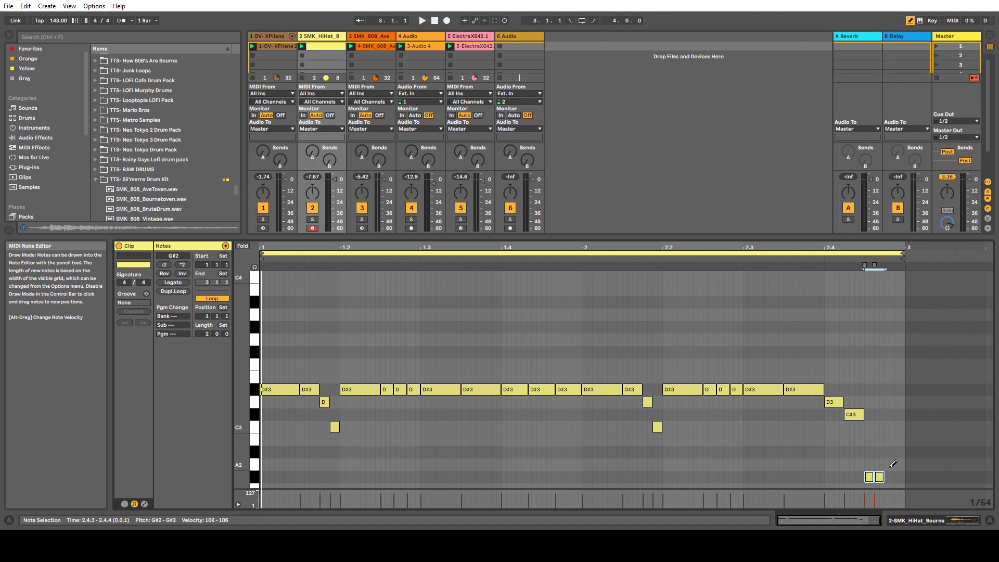
drag(887, 464, 902, 464)
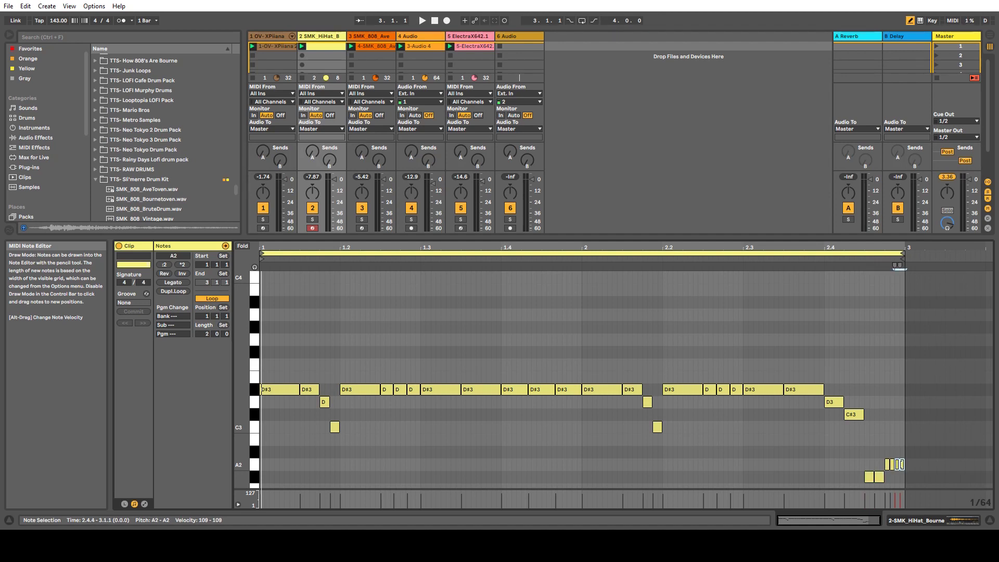
key(space)
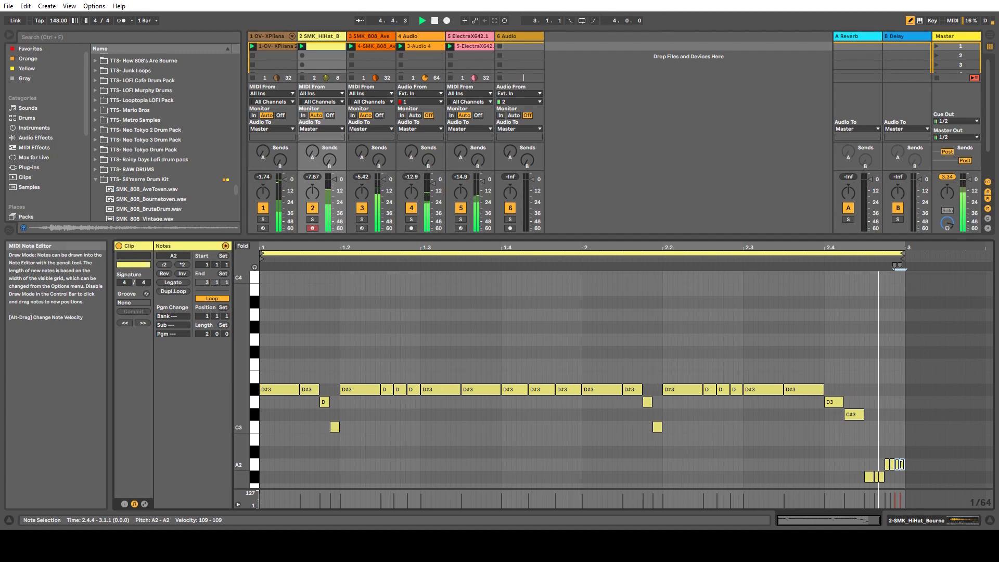
key(space)
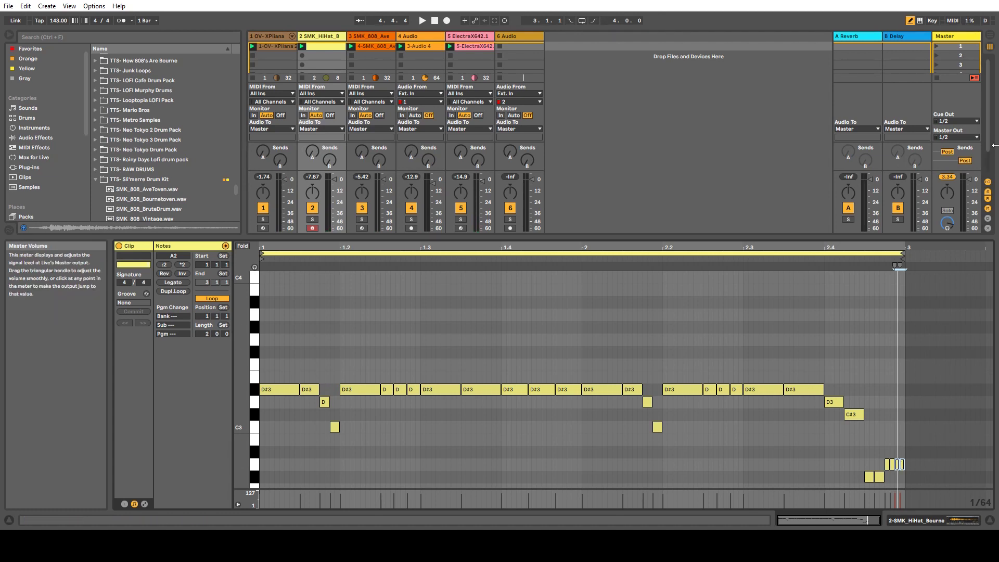
- In Arrangement view, loop bars 1 to 9 and select that range on the hi-hat track
click(991, 37)
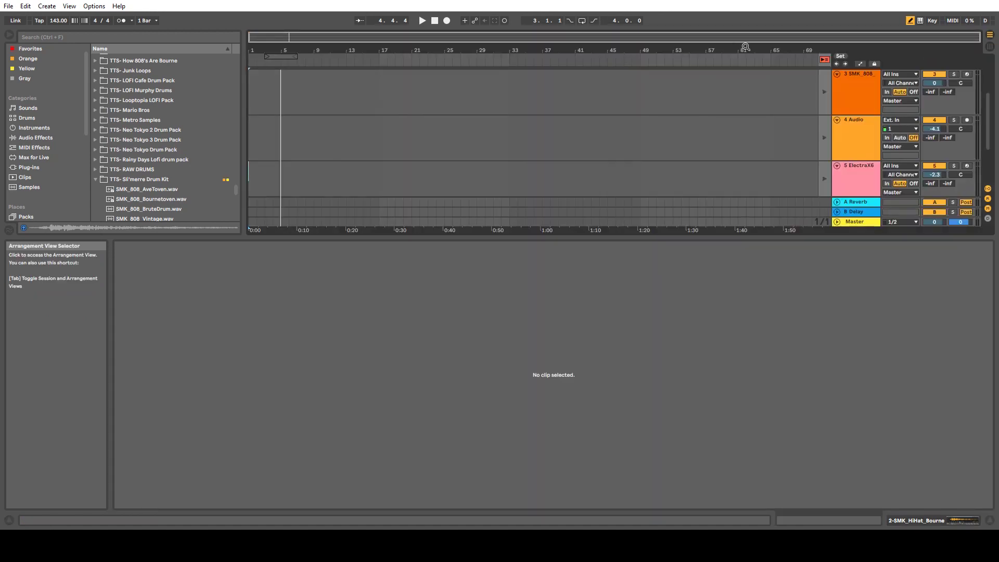
mouse_move(281, 56)
mouse_down()
mouse_move(256, 55)
mouse_move(295, 56)
mouse_move(270, 56)
mouse_up()
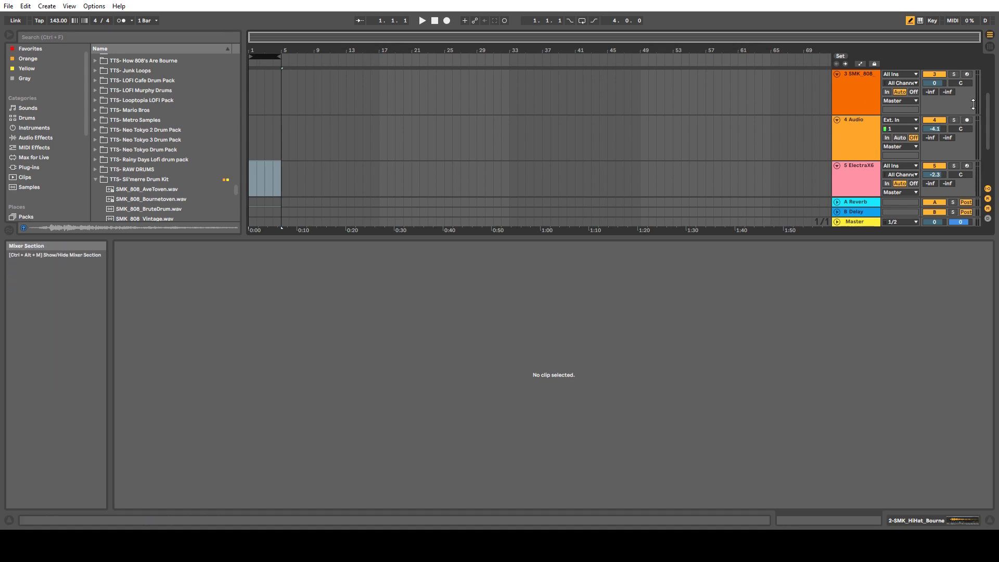
scroll(987, 122, up, 3)
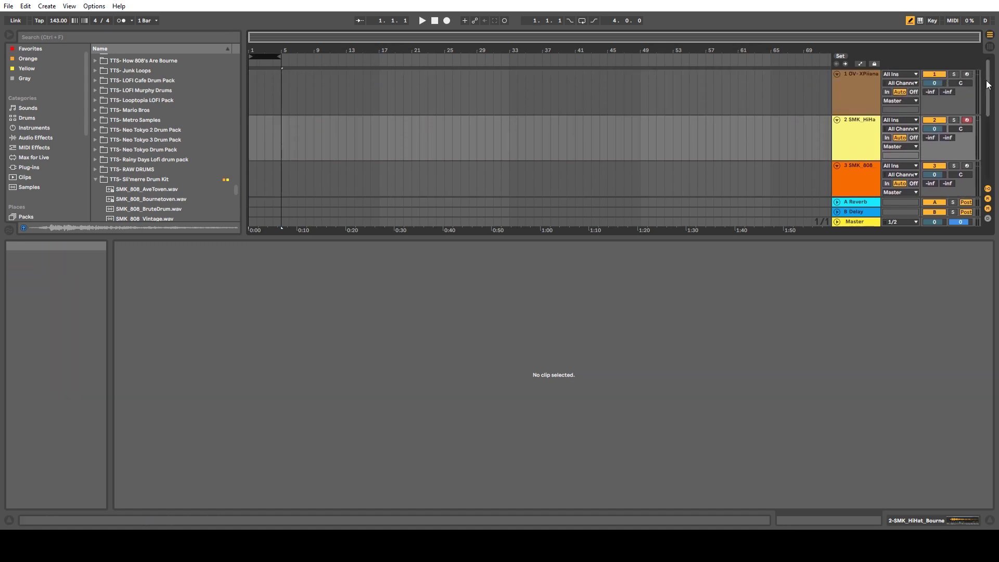
click(250, 139)
drag(250, 140, 270, 141)
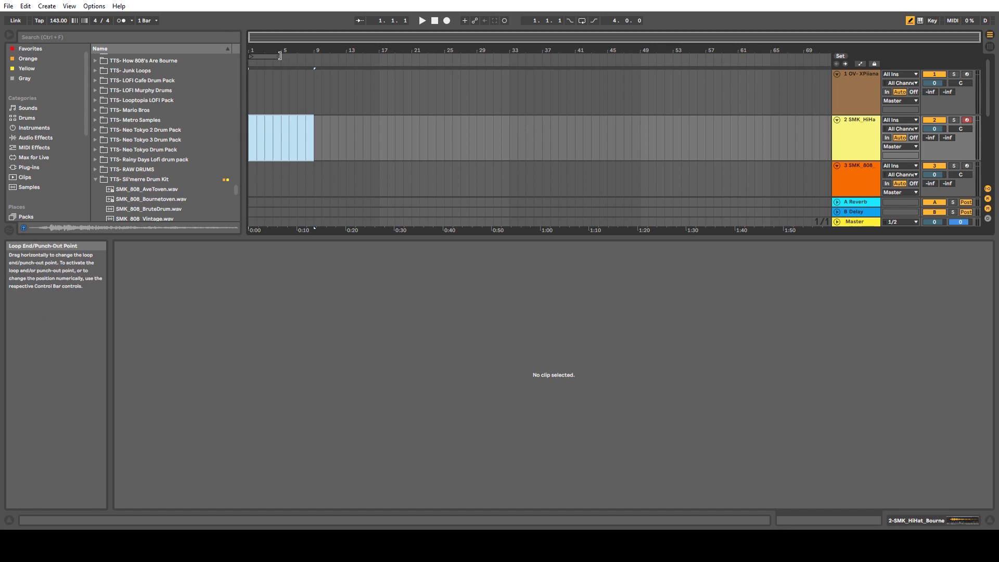
drag(280, 56, 314, 57)
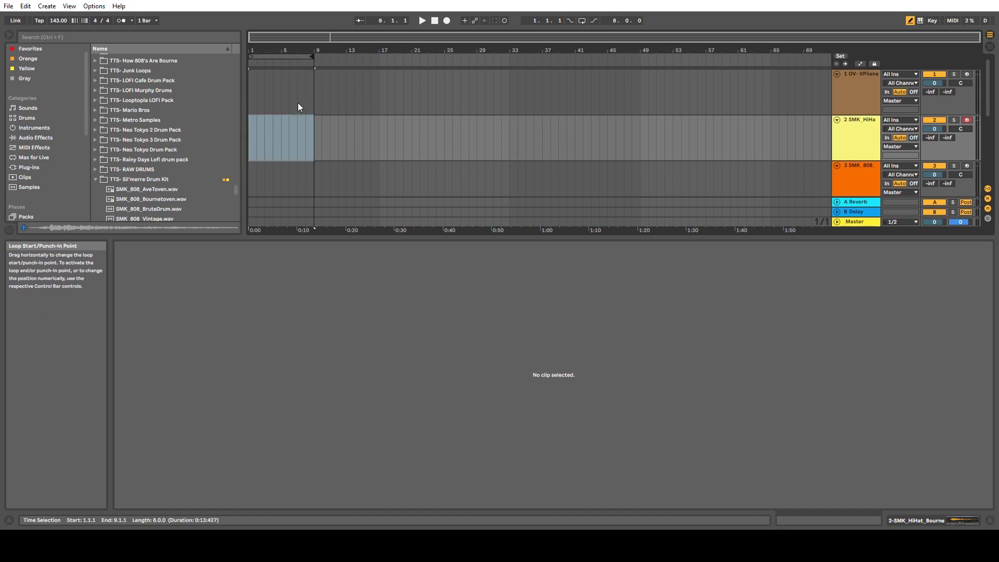
right_click(278, 154)
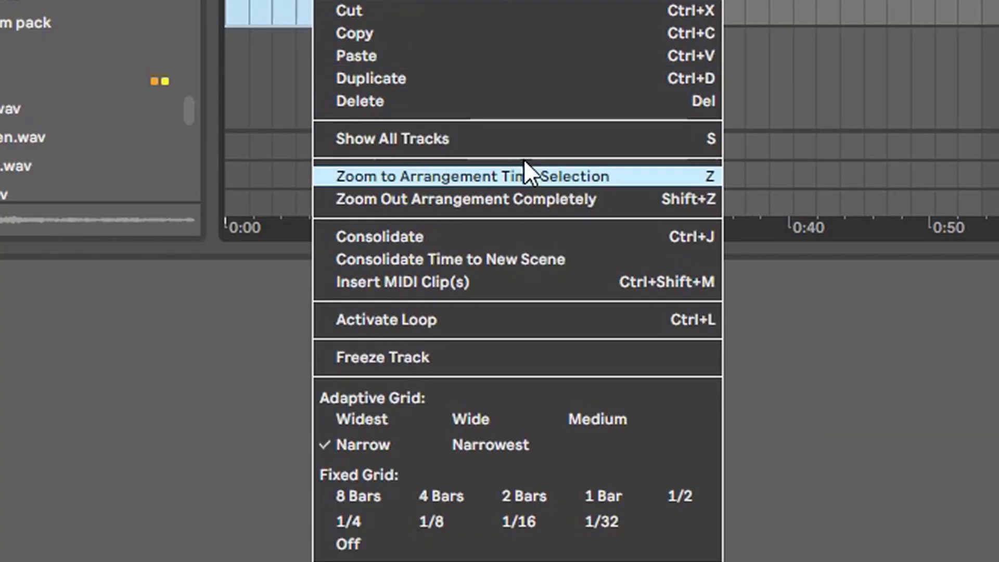
- Insert an empty MIDI clip over the selected eight bars on the hi-hat track
click(529, 288)
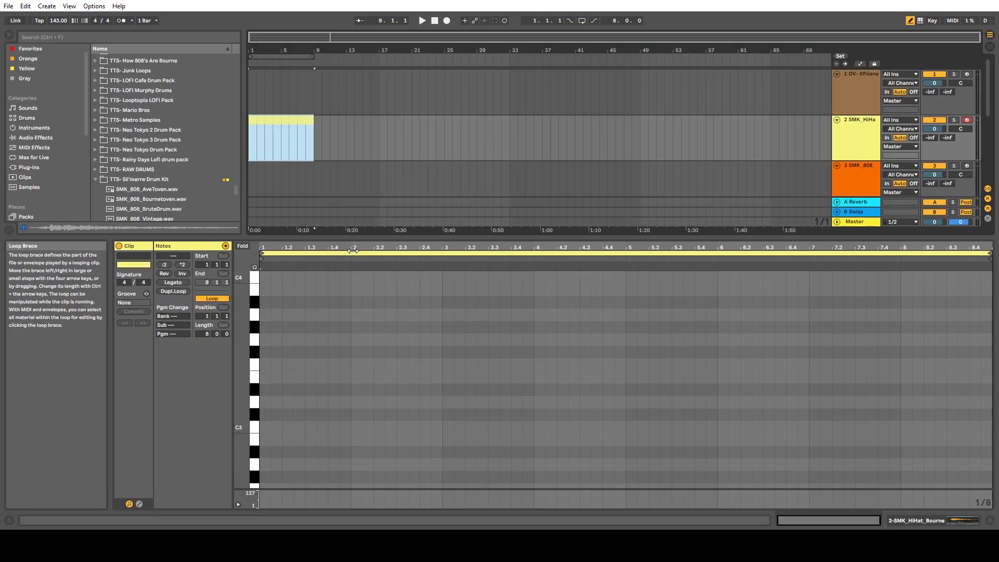